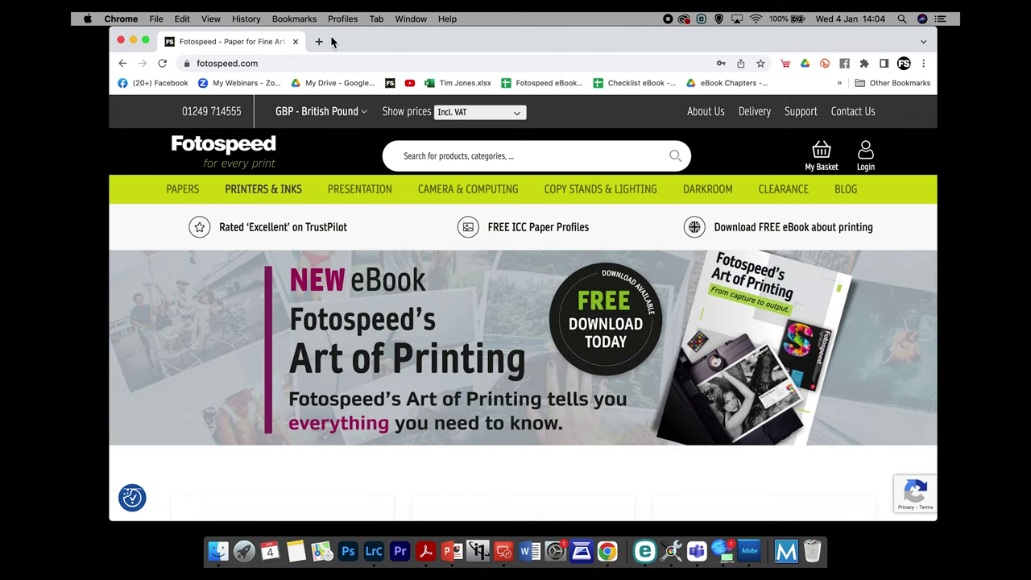
Step: Check which macOS version is installed on the computer and close the system information window
left_click(87, 20)
left_click(117, 34)
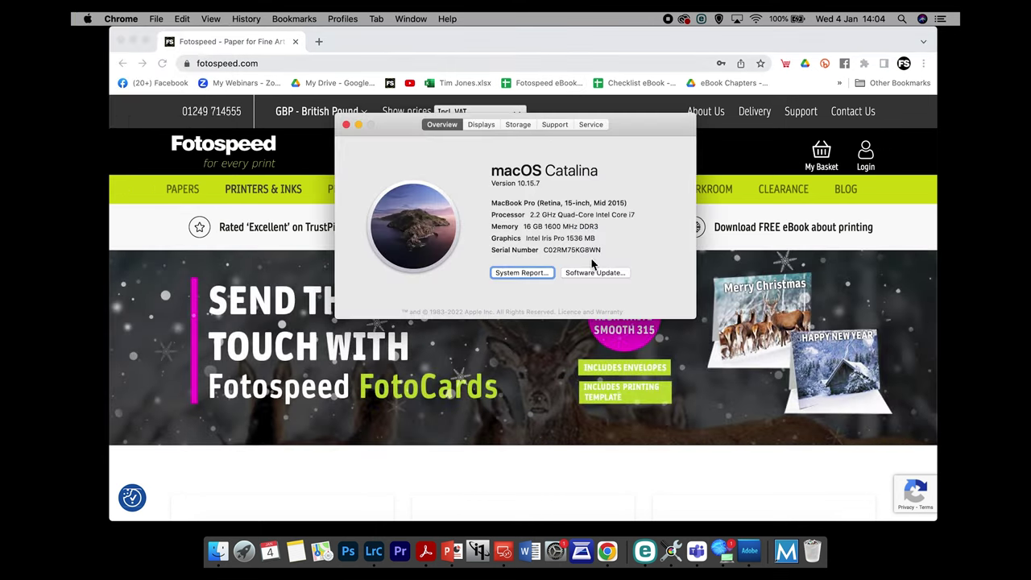
left_click(345, 126)
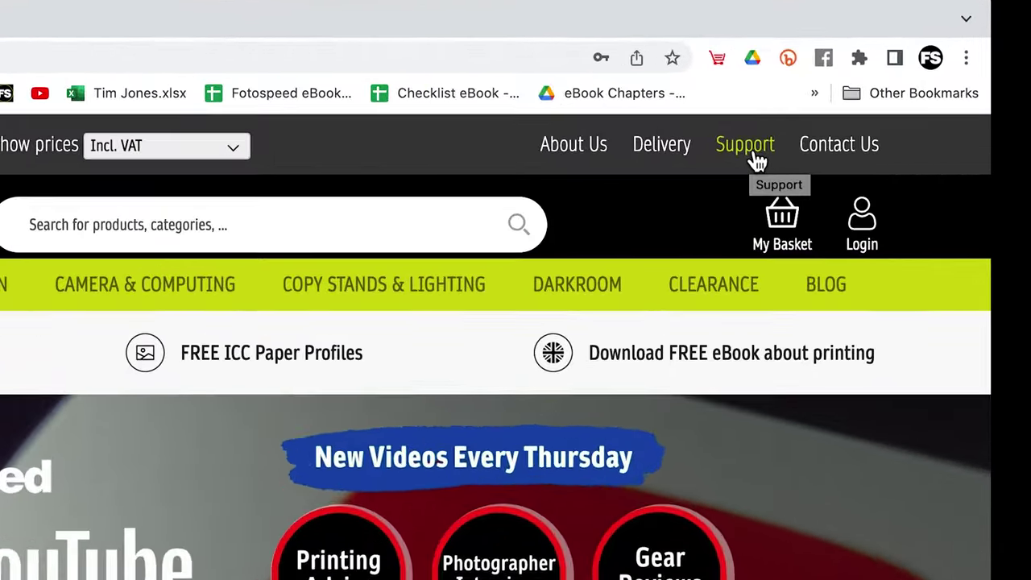
Step: Open the Fotospeed website's Support page at the Free Custom Profiles section and dismiss the Facebook group pop-up
mouse_move(810, 182)
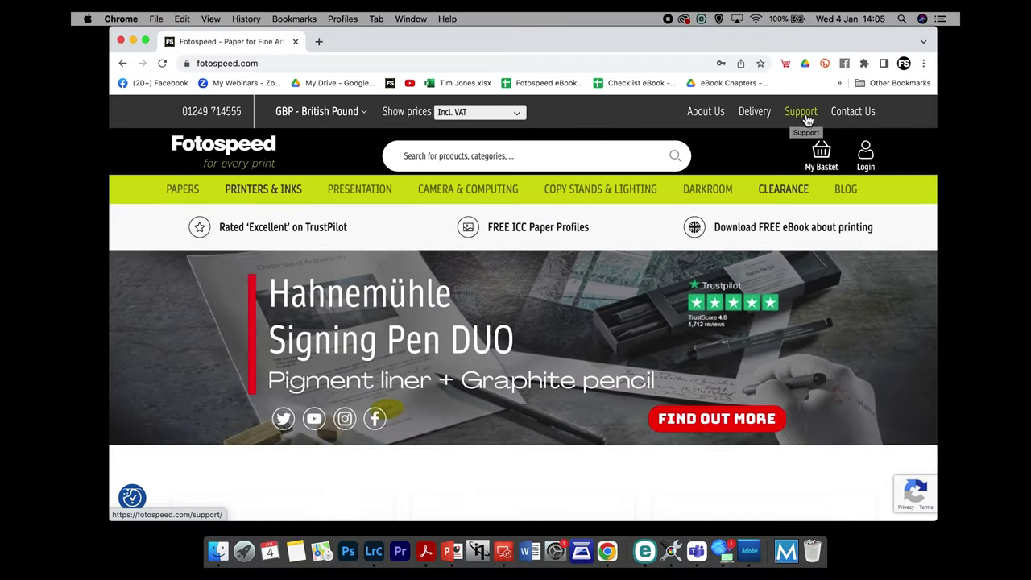
left_click(746, 159)
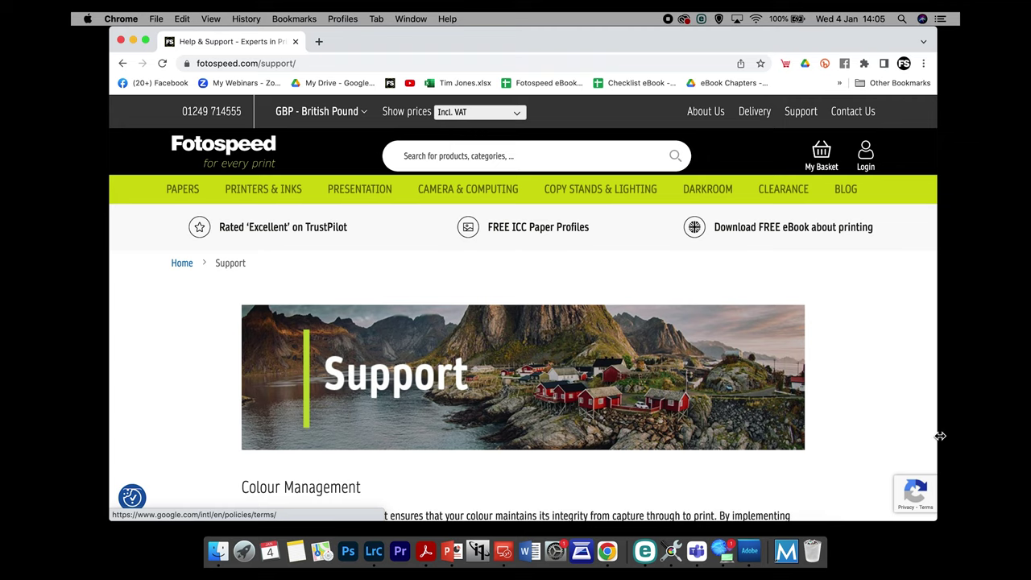
scroll(743, 344, "down", 3)
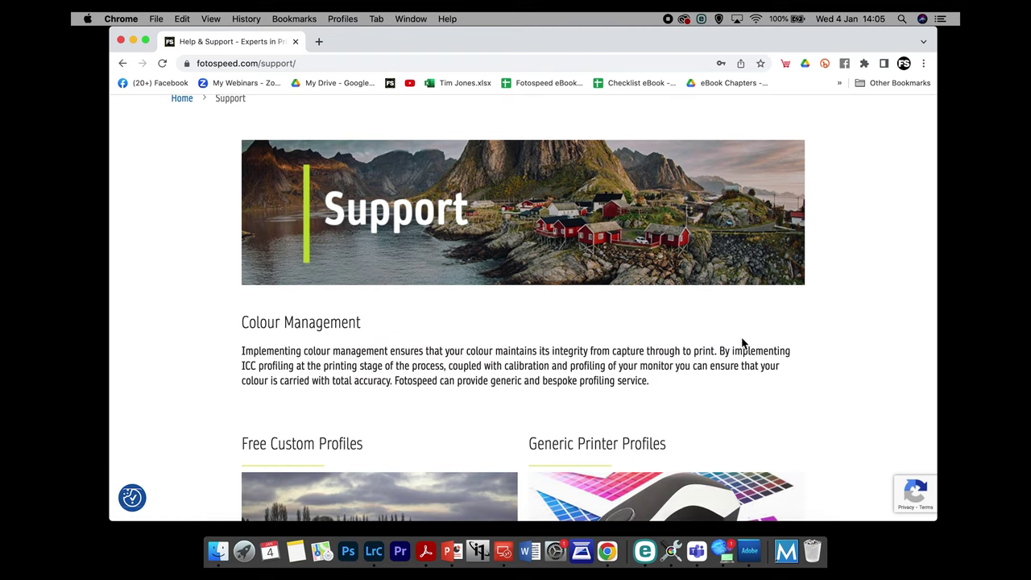
scroll(743, 344, "down", 3)
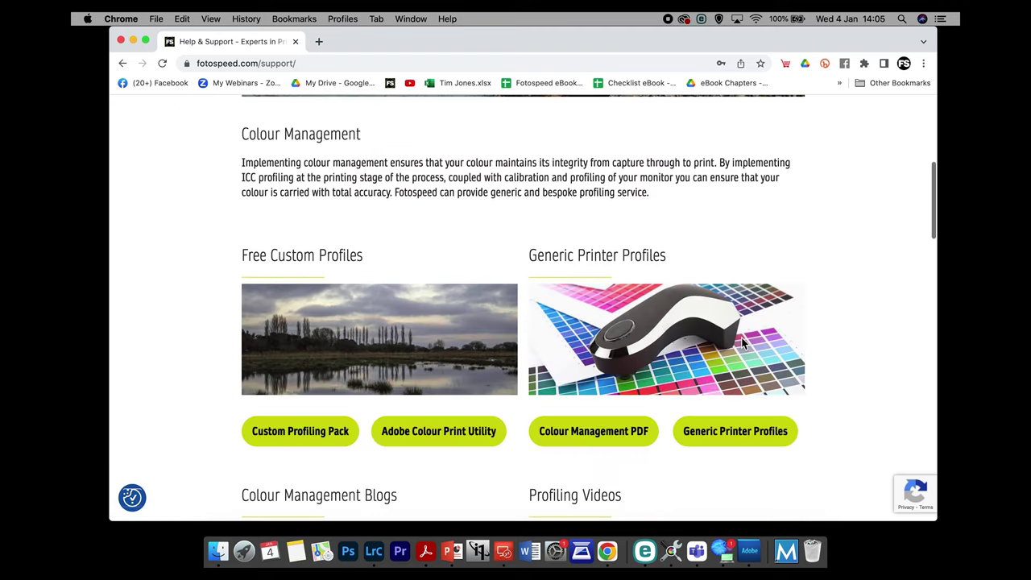
scroll(371, 257, "down", 1)
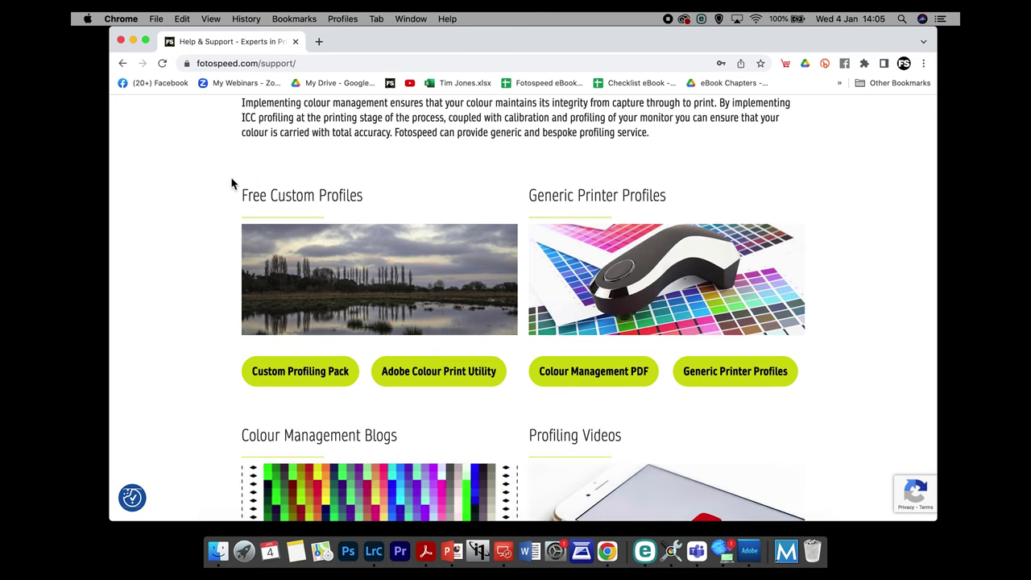
scroll(426, 235, "up", 1)
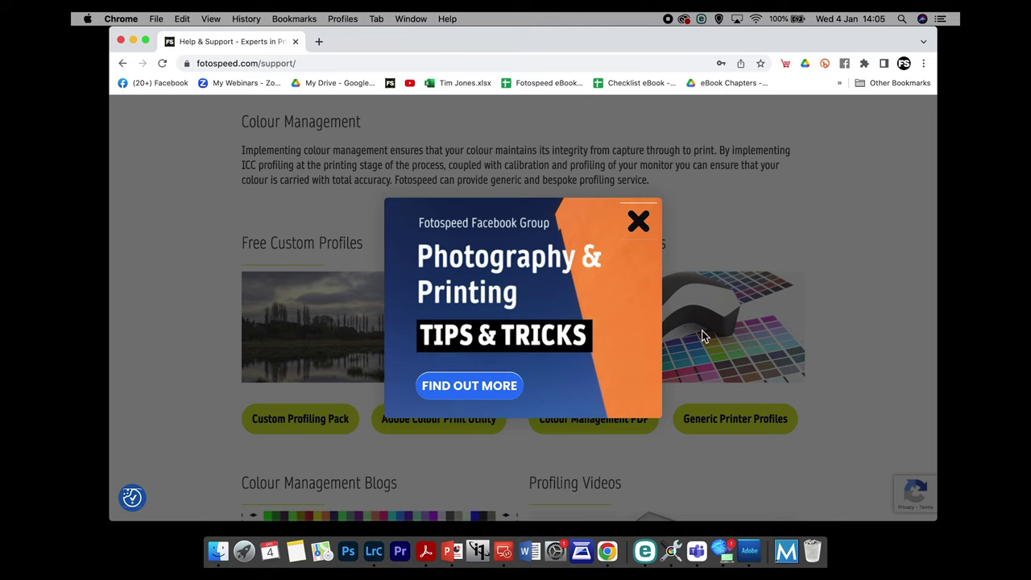
left_click(637, 224)
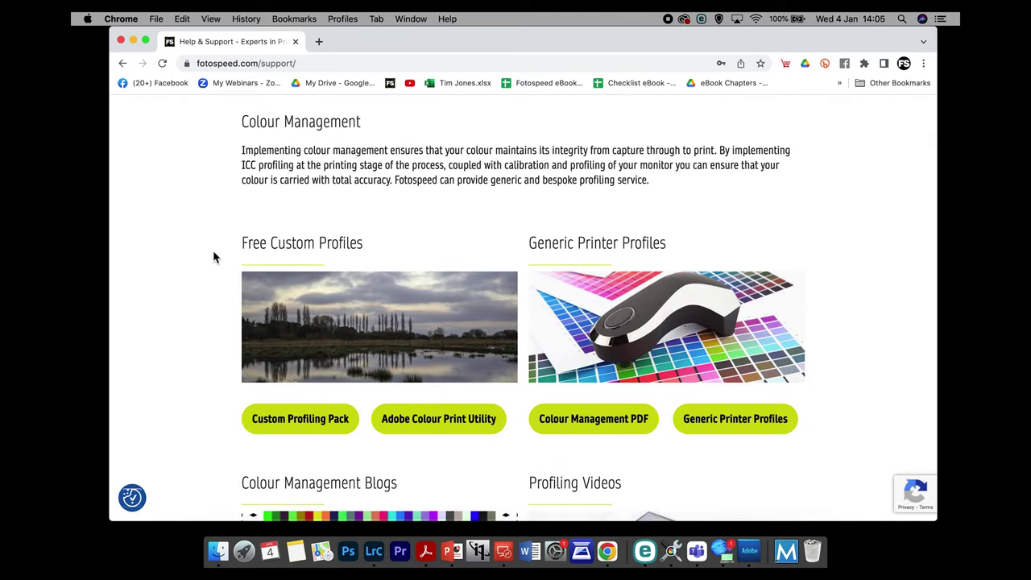
Step: Download the Custom Profiling Pack from the Free Custom Profiles section and save it to the Desktop
left_click_drag(243, 251, 387, 250)
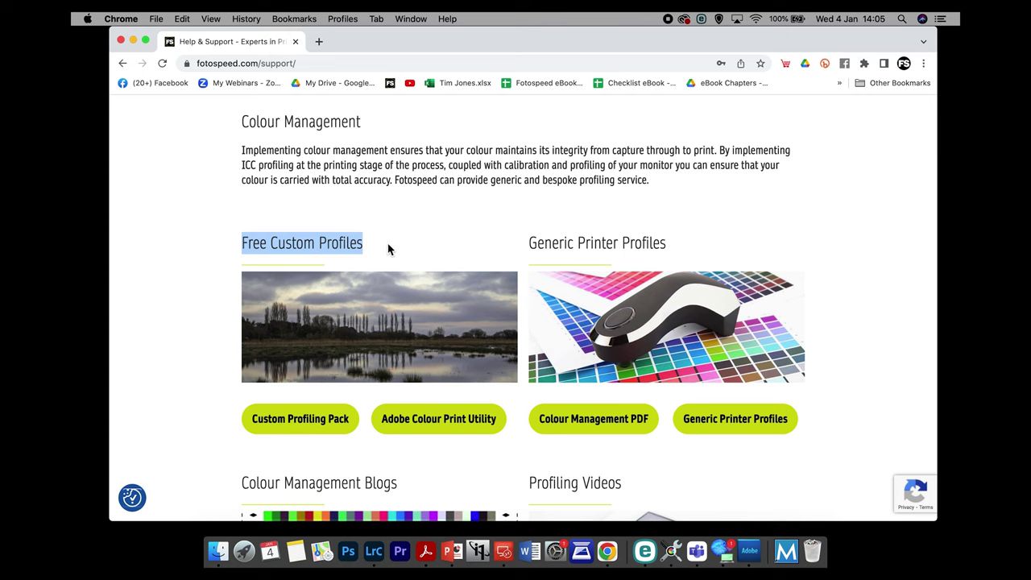
left_click(387, 249)
scroll(387, 245, "down", 1)
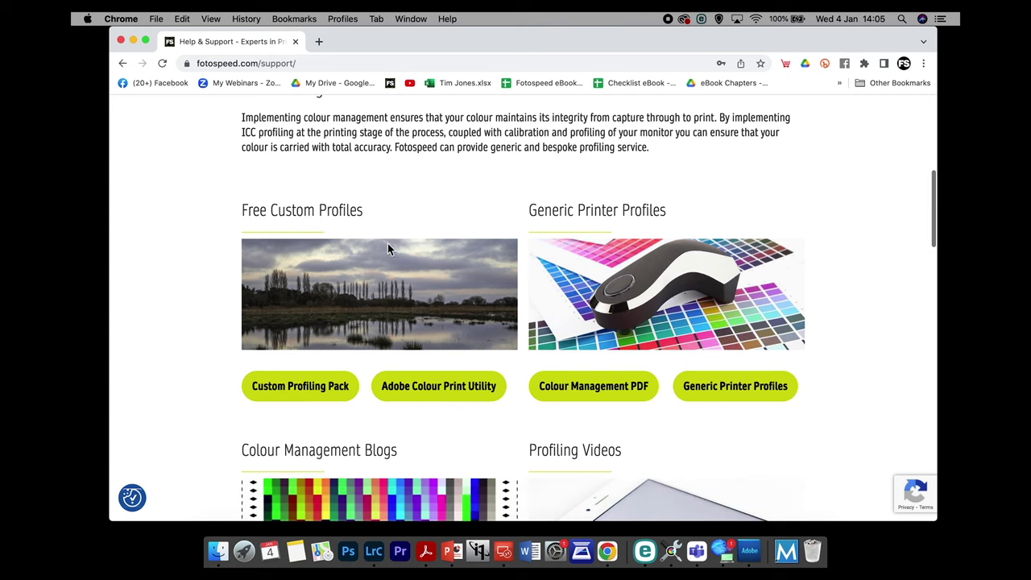
left_click(265, 401)
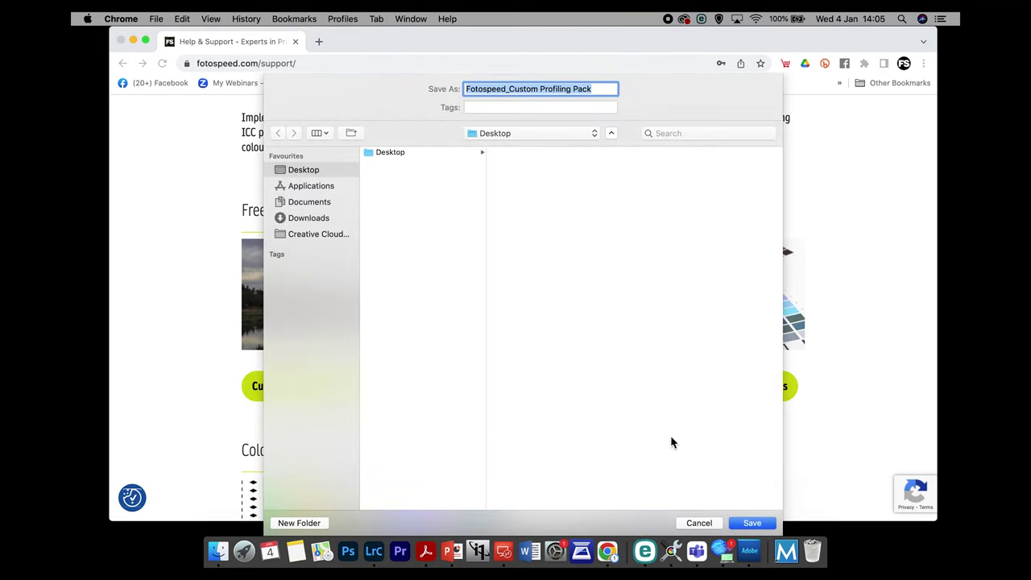
left_click(749, 522)
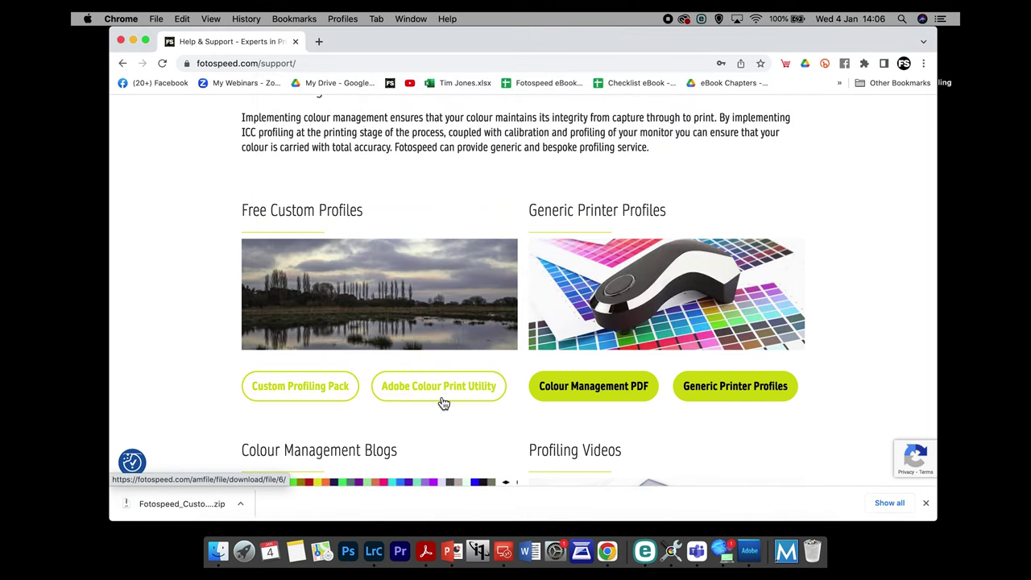
Step: Download the Adobe Colour Print Utility, save it to the Desktop and close the browser's downloads bar
left_click(442, 386)
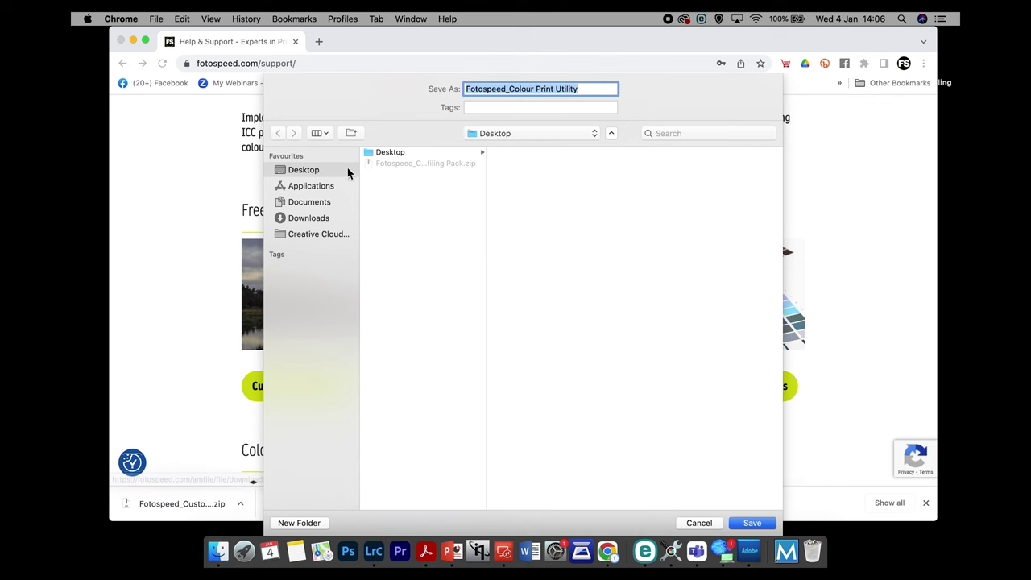
left_click(759, 521)
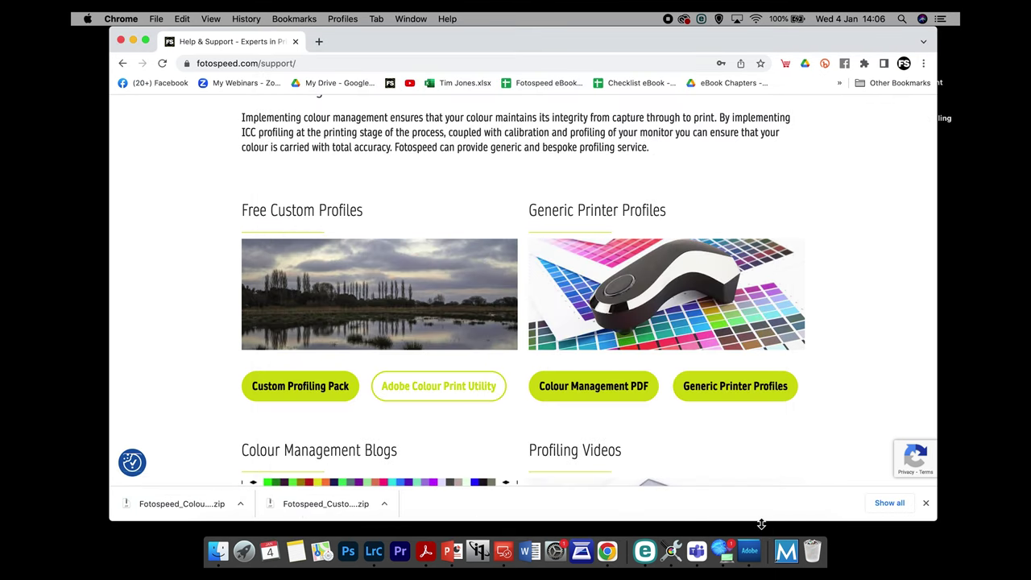
left_click(925, 503)
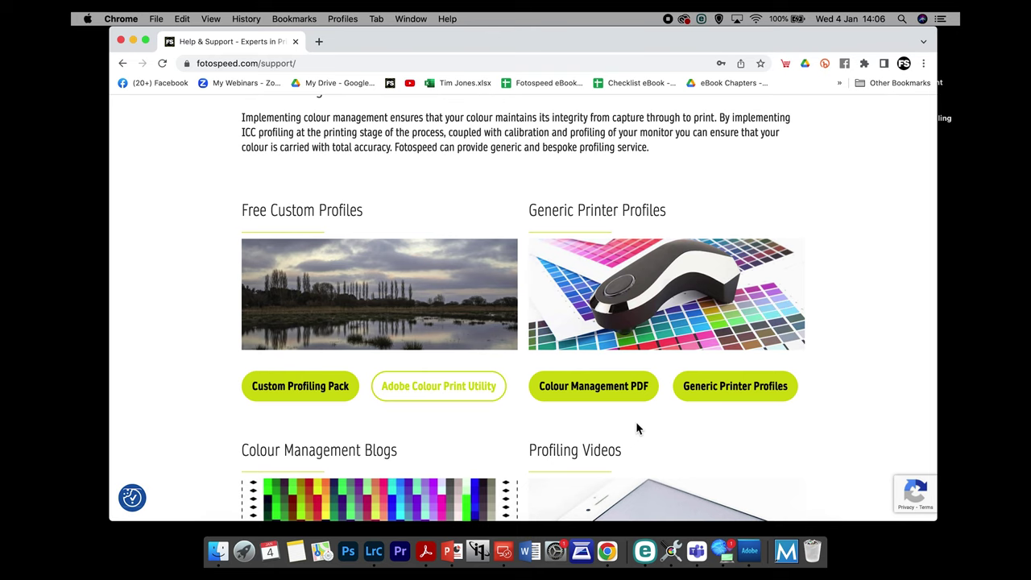
Step: Minimise the browser, unzip Fotospeed_Custom Profiling Pack.zip on the desktop and open the extracted Profiling Pack 2022 folder
left_click(133, 41)
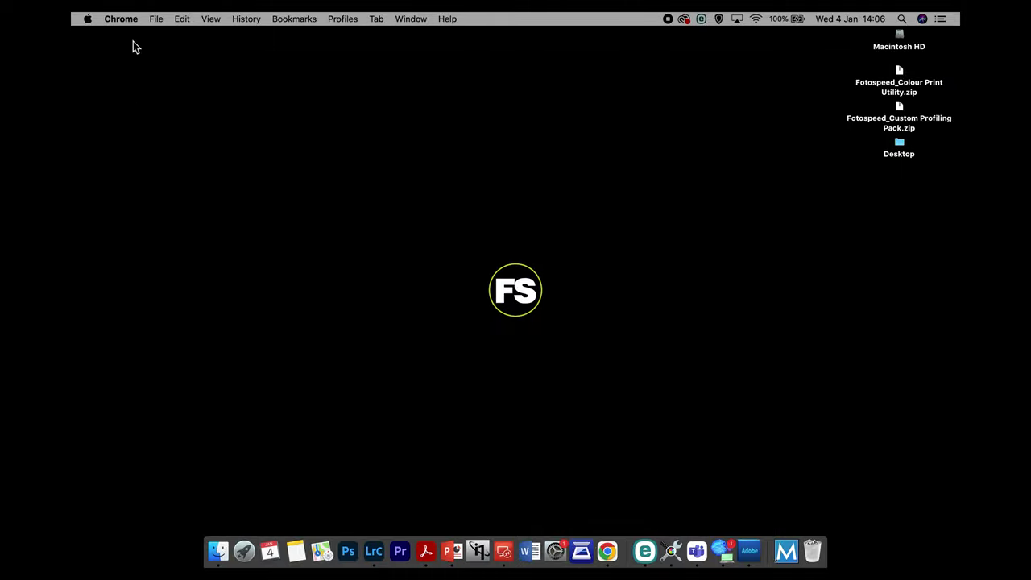
double_click(900, 112)
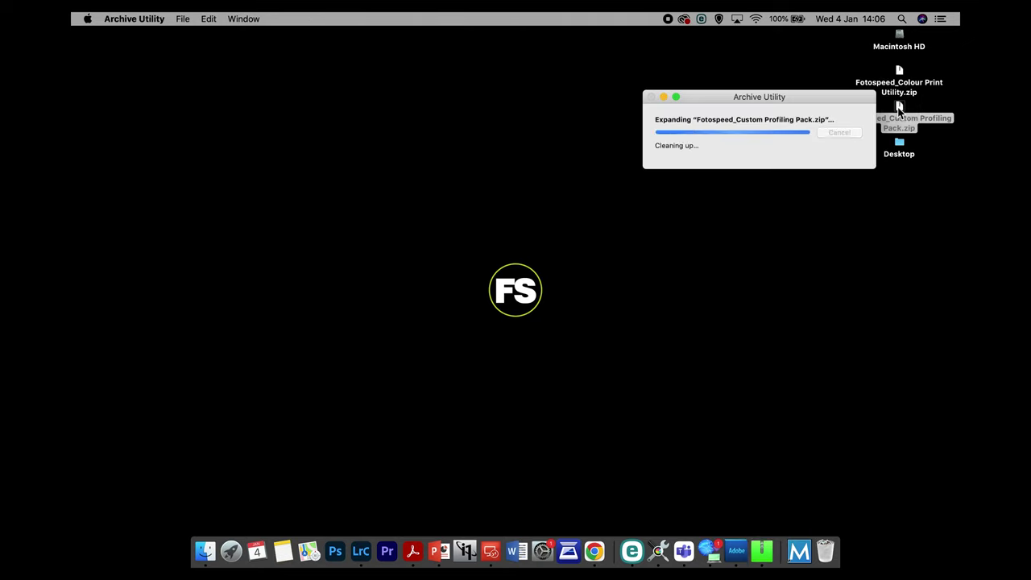
left_click(899, 69)
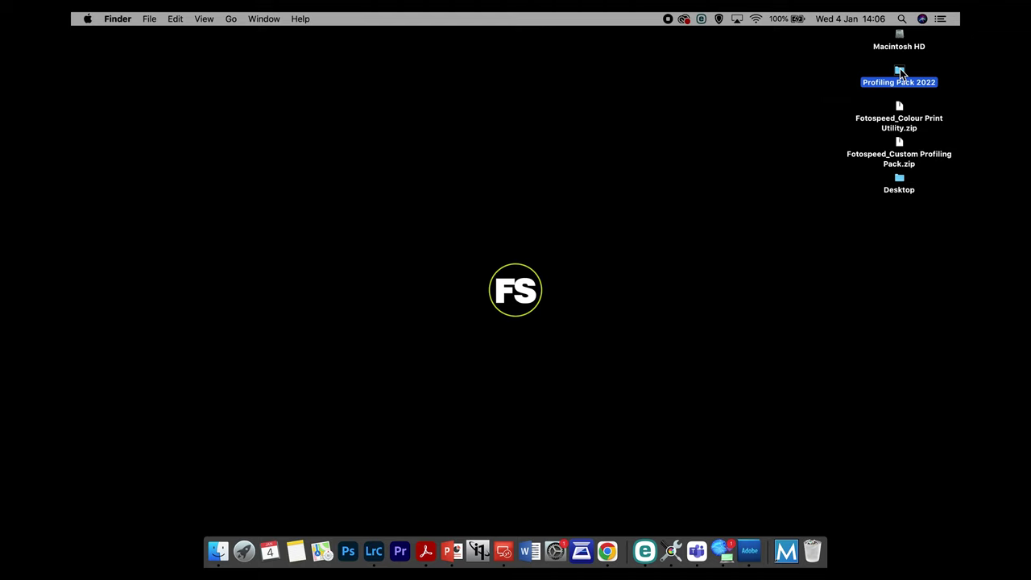
double_click(900, 71)
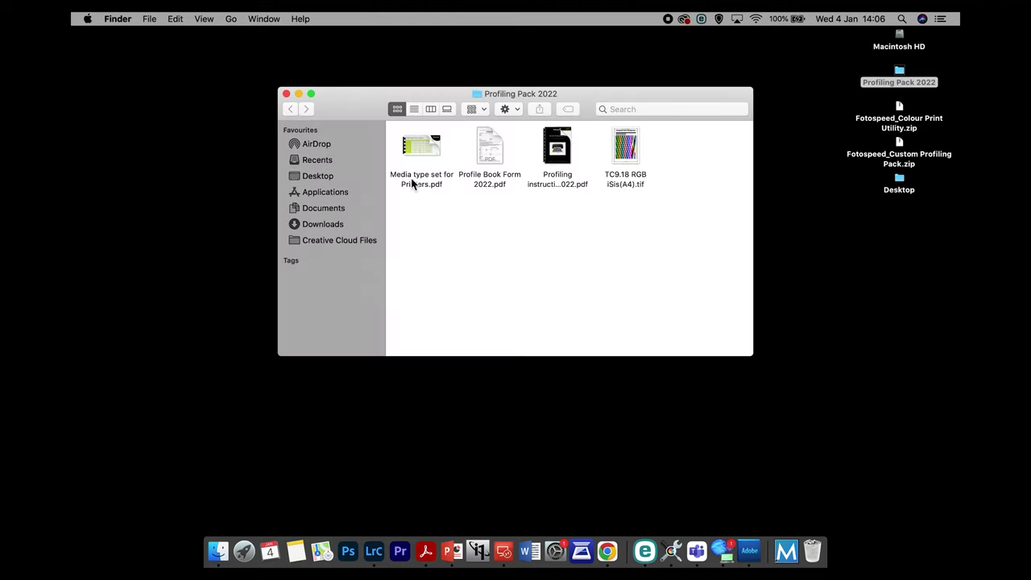
Step: Review the pack's PDFs: Media type set for Printers, Profile Book Form 2022 and the profiling instructions, and return to the folder
left_click(422, 147)
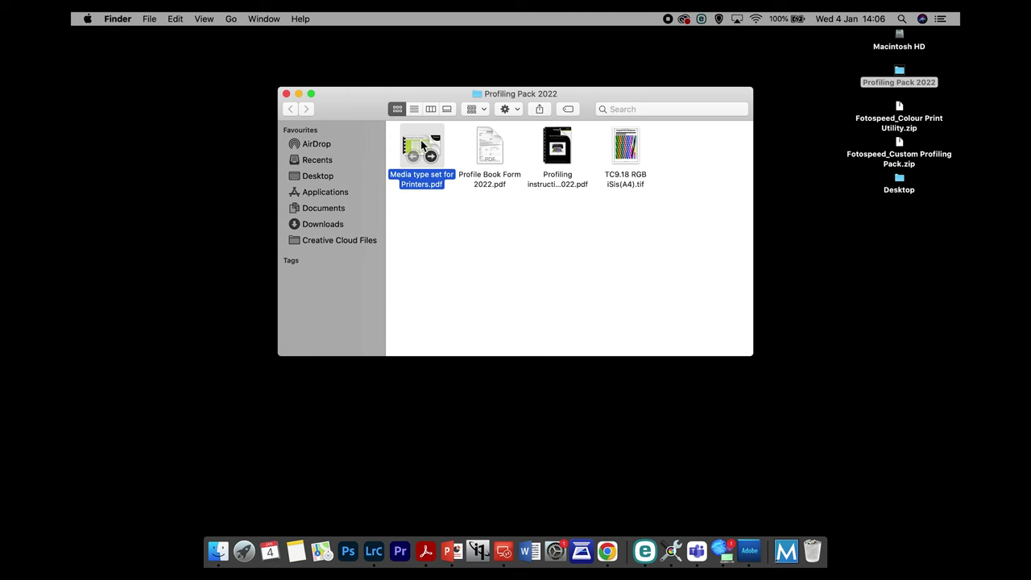
double_click(421, 146)
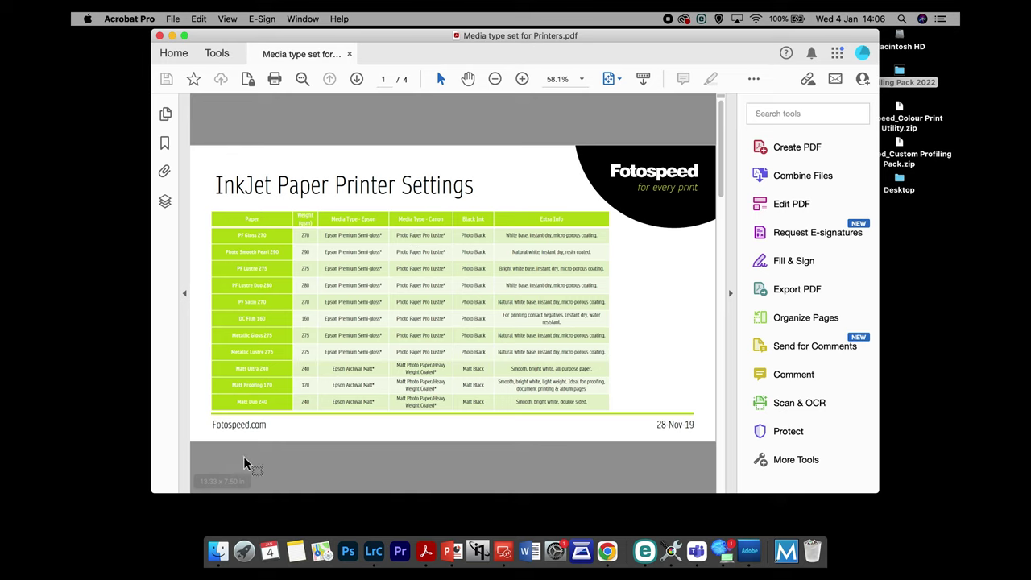
left_click(159, 36)
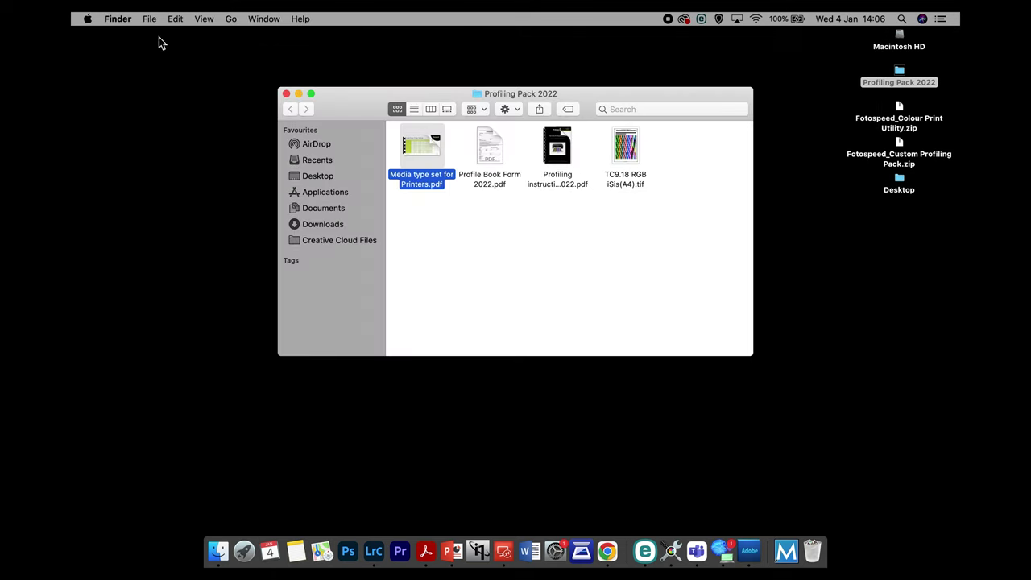
double_click(482, 142)
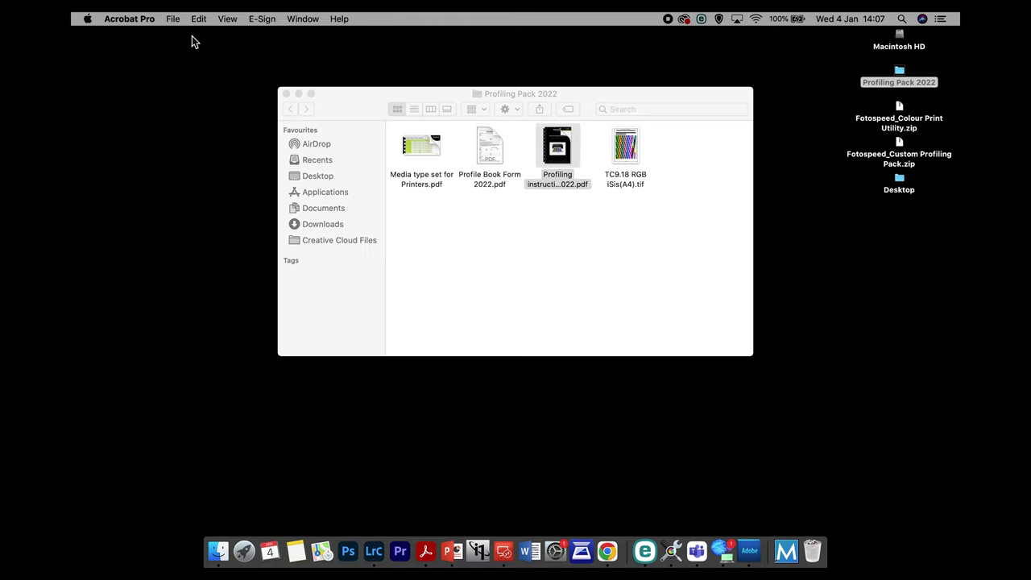
left_click(525, 88)
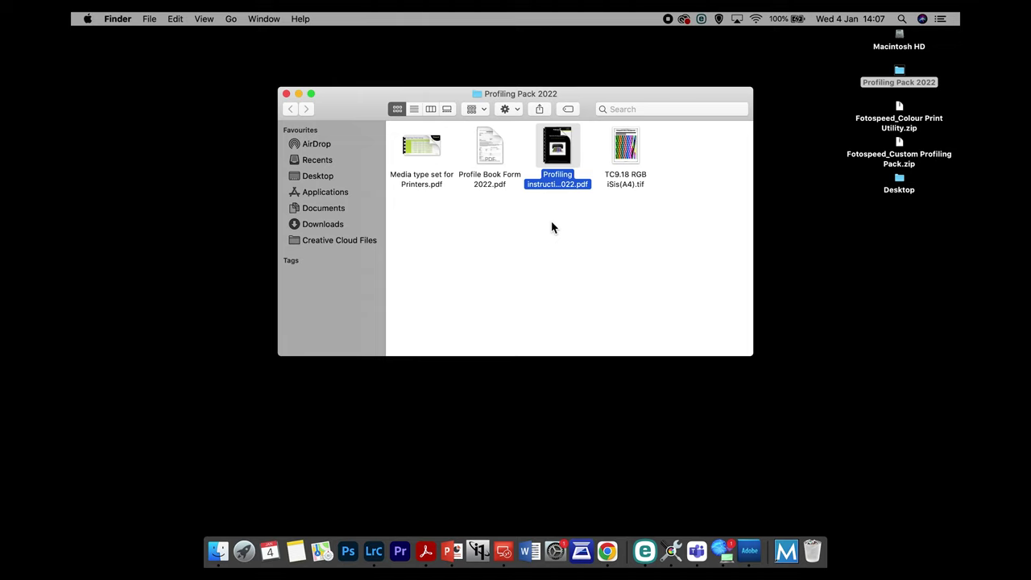
left_click(628, 144)
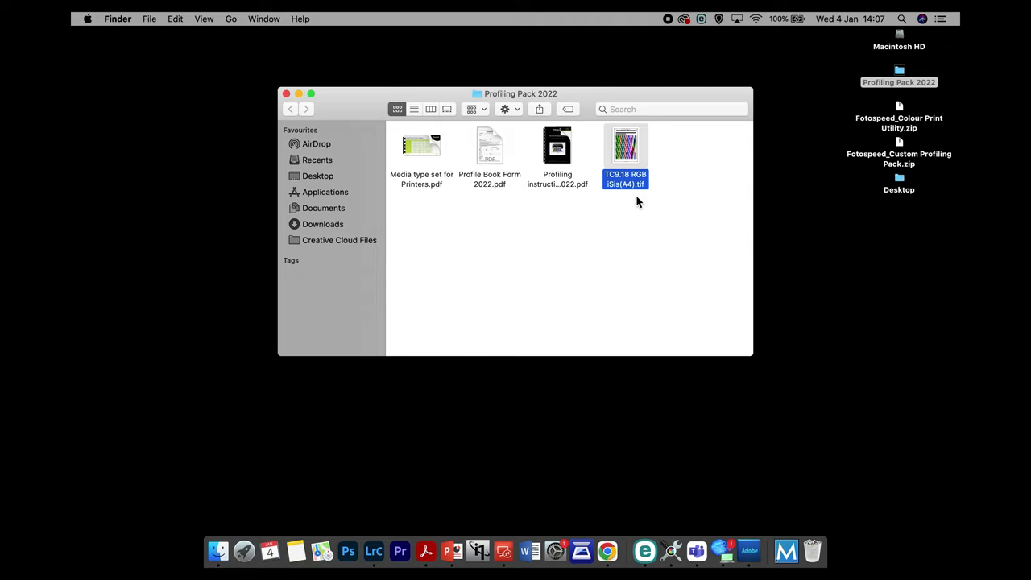
double_click(631, 148)
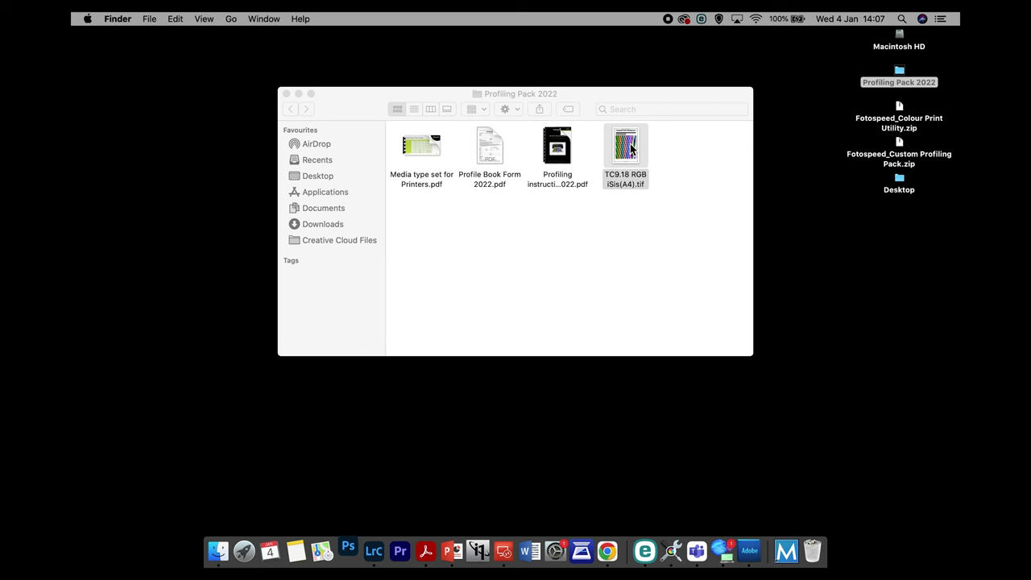
right_click(349, 516)
left_click(349, 477)
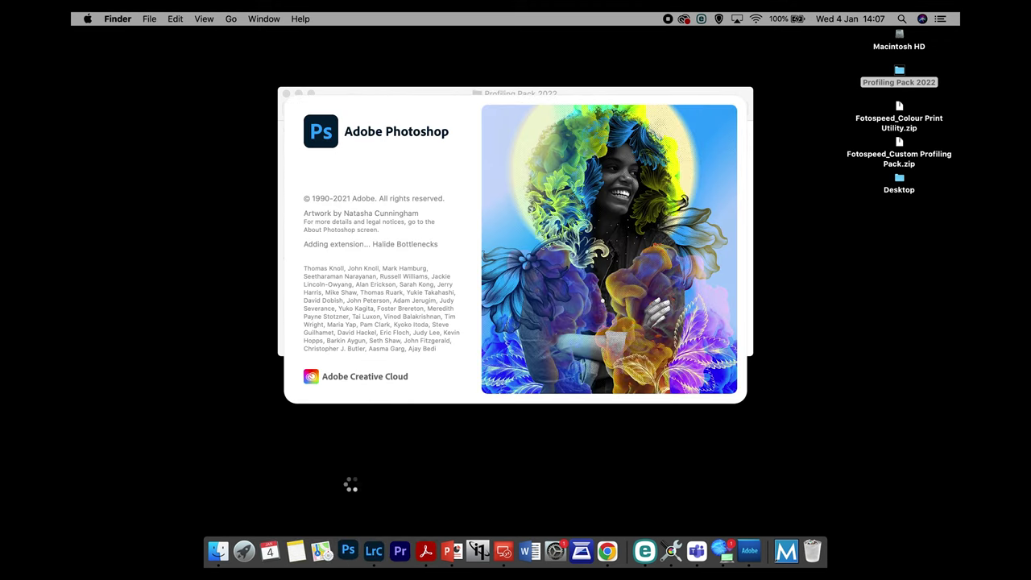
left_click(544, 209)
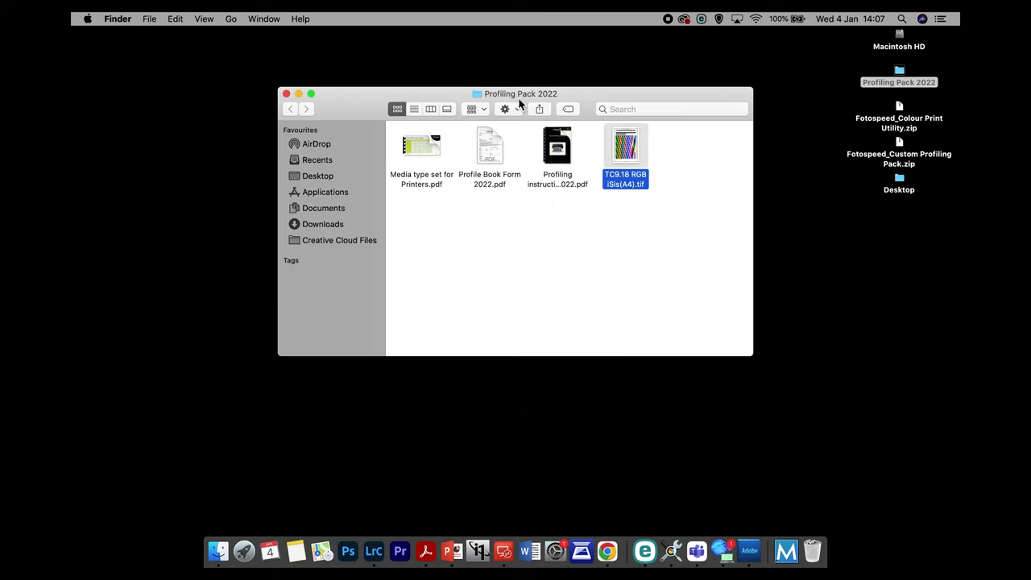
left_click(687, 224)
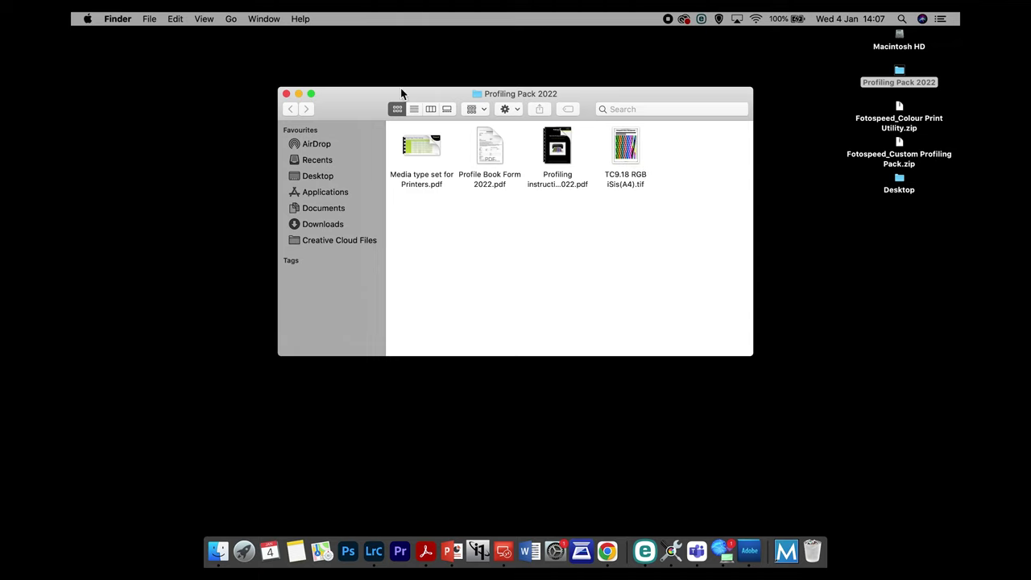
Step: Unzip Fotospeed_Colour Print Utility.zip on the desktop, open the extracted Adobe Color Print Utiltiy folder and select ACPU-PC.zip
left_click_drag(512, 99, 368, 55)
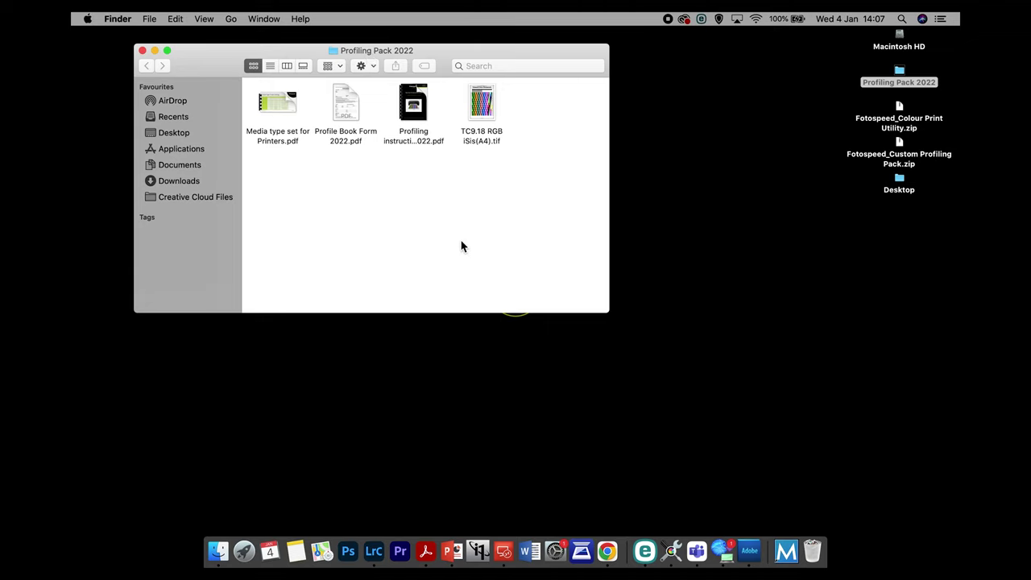
double_click(899, 105)
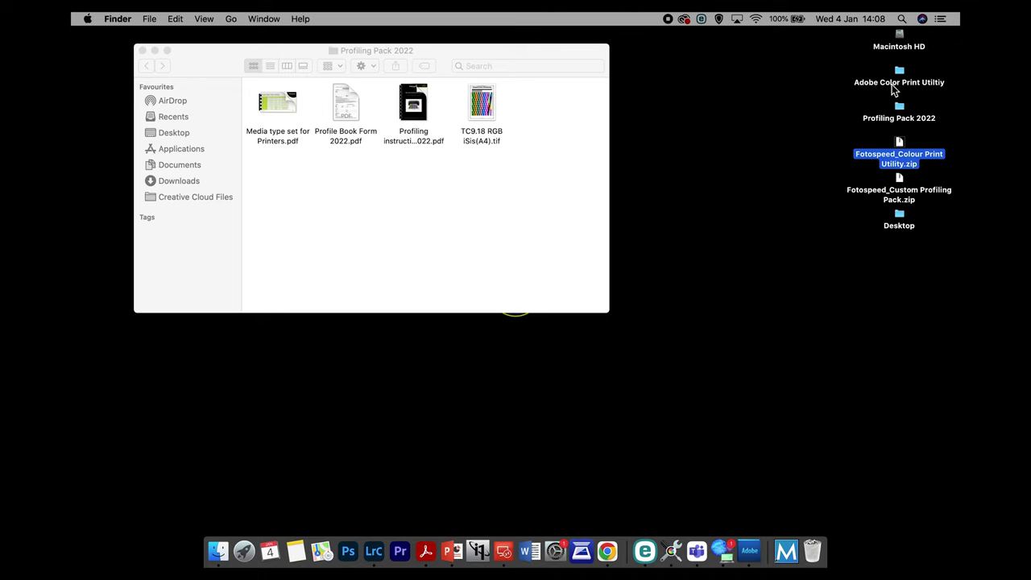
double_click(899, 73)
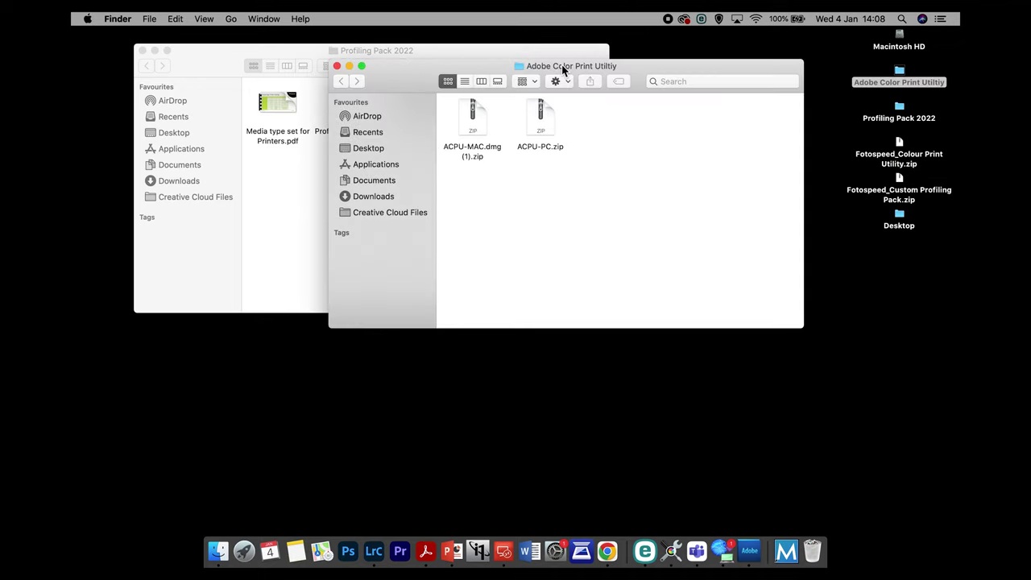
left_click_drag(562, 70, 552, 70)
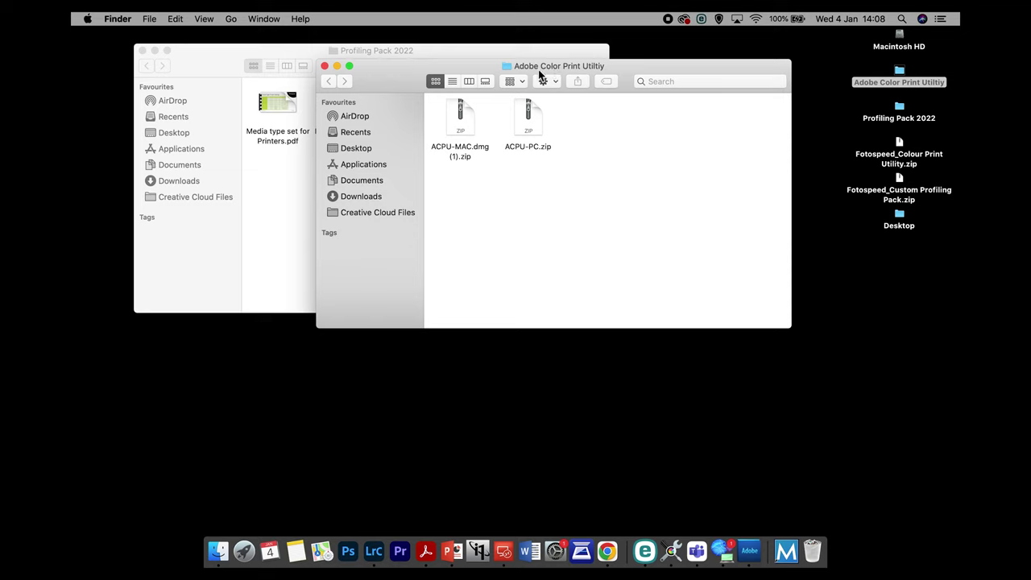
left_click(530, 131)
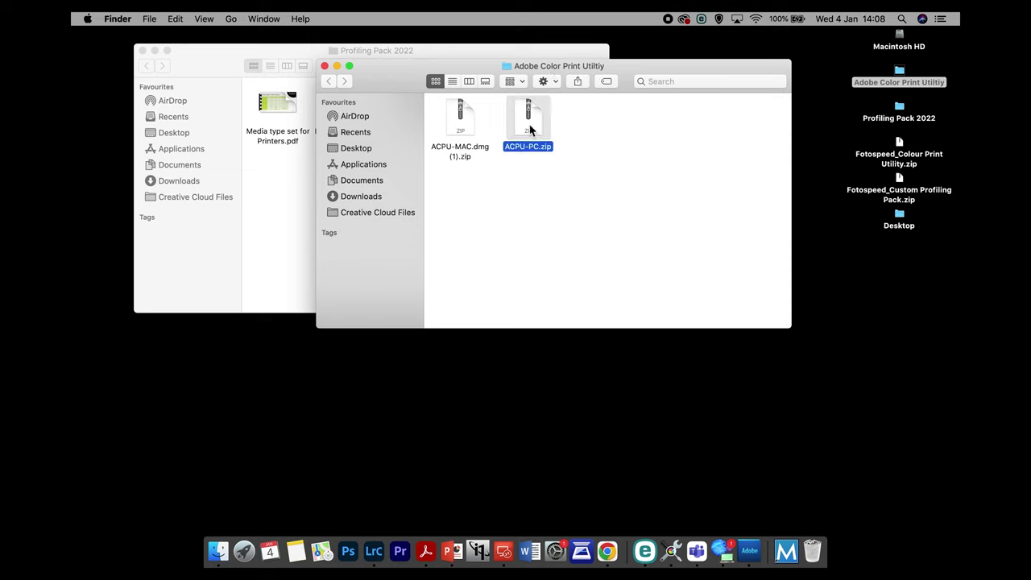
Step: Unzip ACPU-MAC.dmg (1).zip in the Adobe Color Print Utiltiy folder and mount the extracted ACPU.dmg disk image
left_click(461, 125)
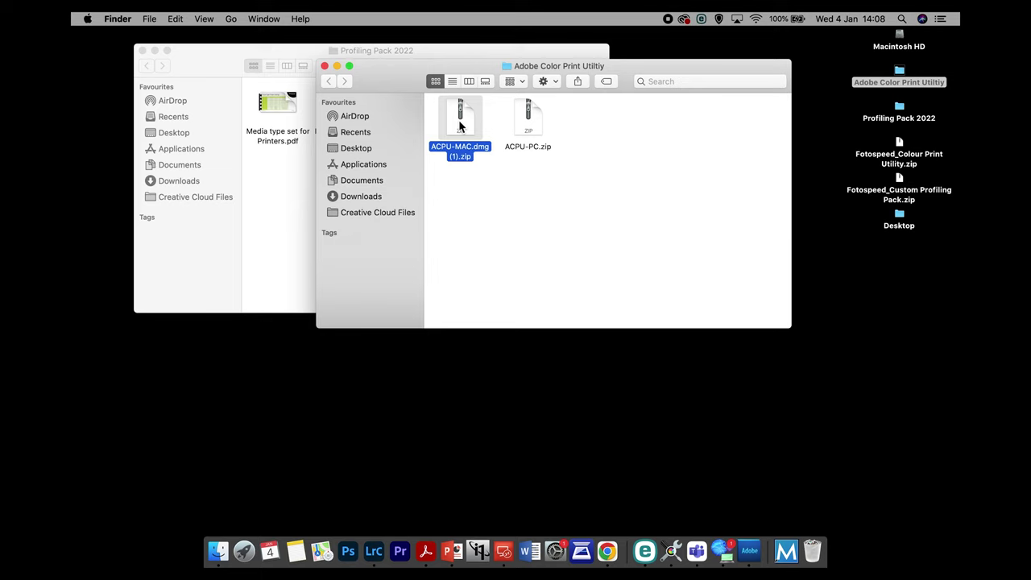
double_click(461, 125)
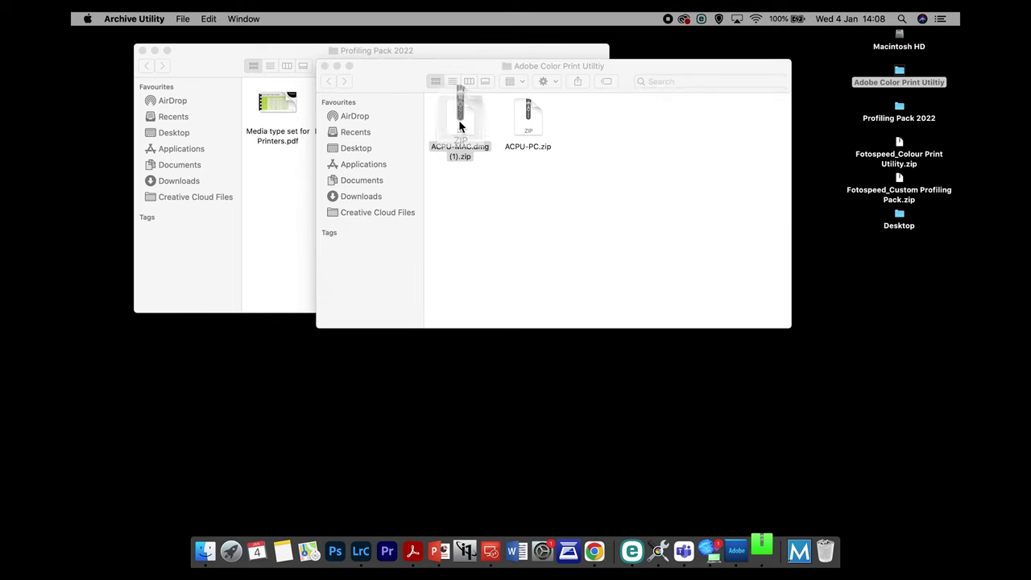
left_click_drag(462, 127, 598, 179)
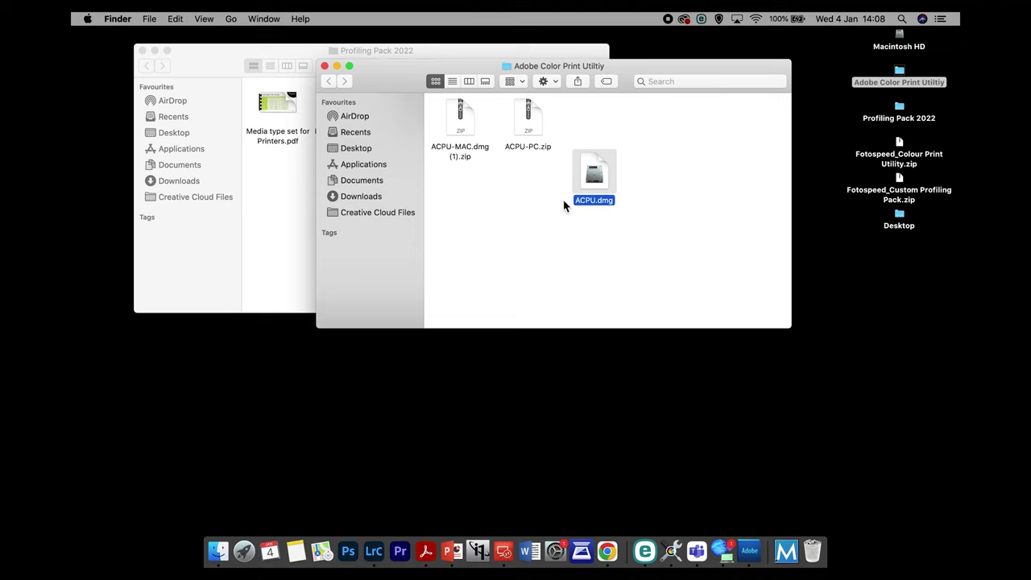
double_click(596, 174)
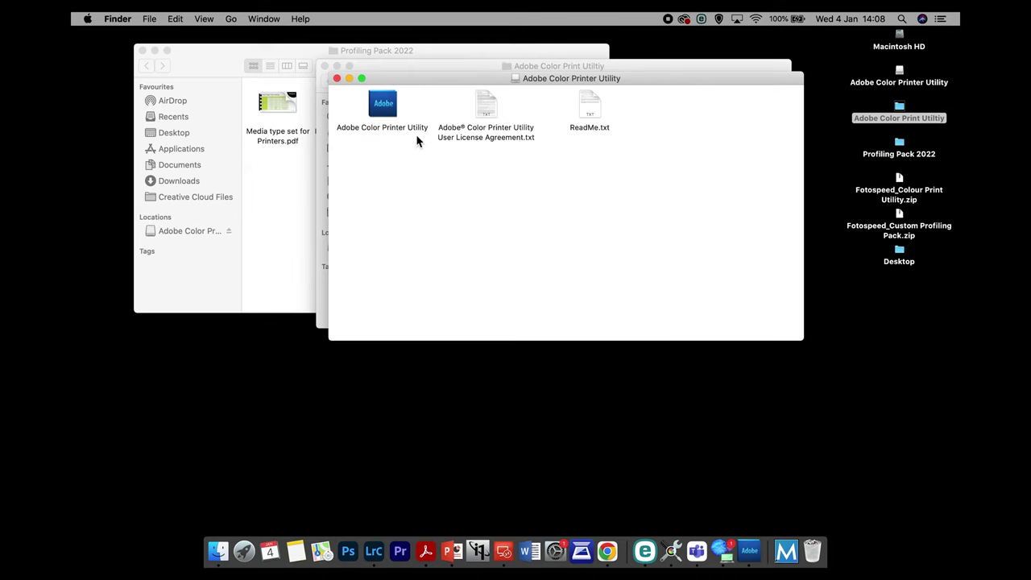
Step: Try to open Adobe Color Printer Utility directly from the mounted disk image and cancel the security warning
left_click(588, 110)
left_click(487, 105)
left_click(371, 190)
double_click(382, 113)
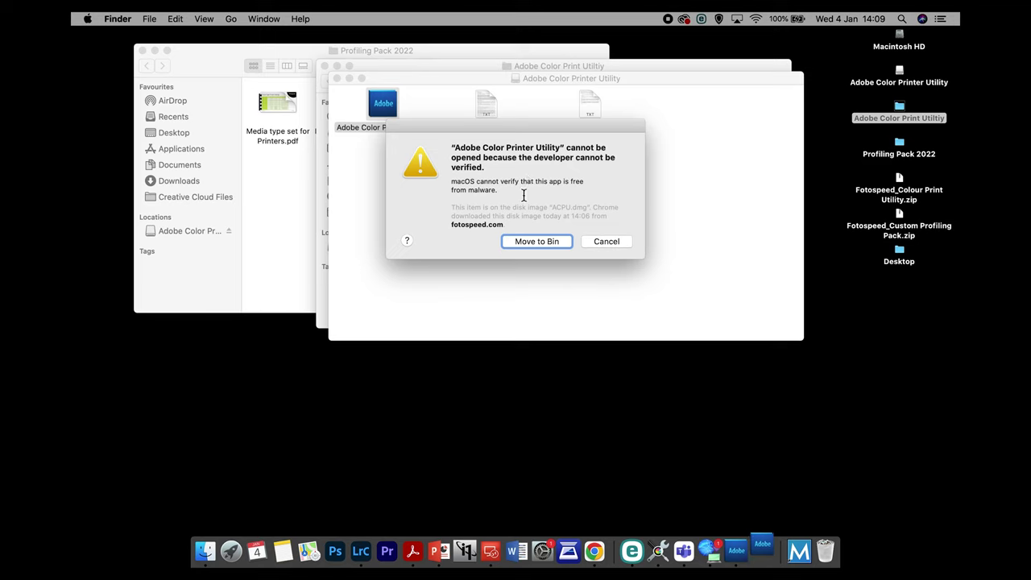
left_click(607, 242)
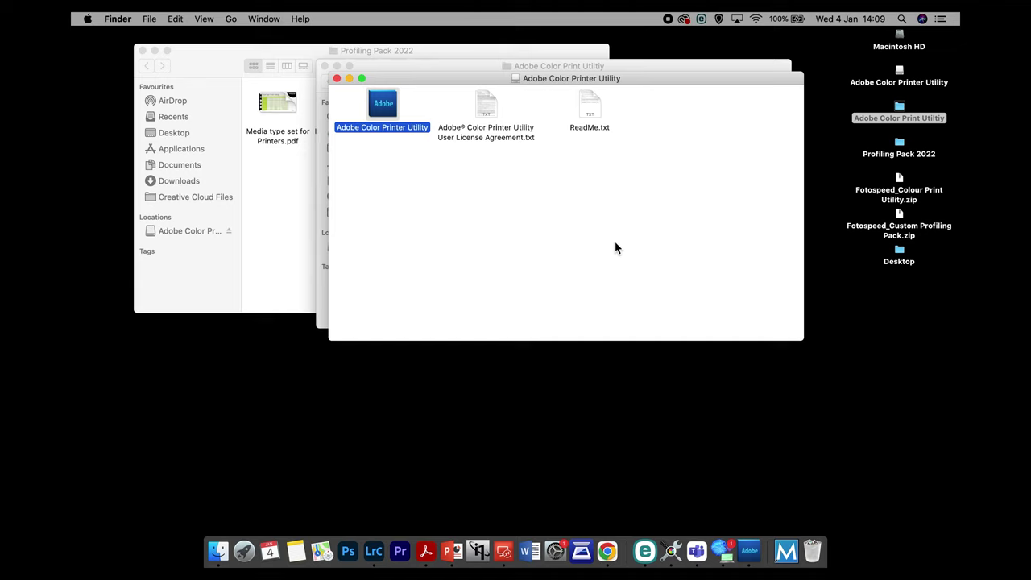
Step: Open Adobe Color Printer Utility from the disk image, overriding macOS's unverified developer block
right_click(385, 118)
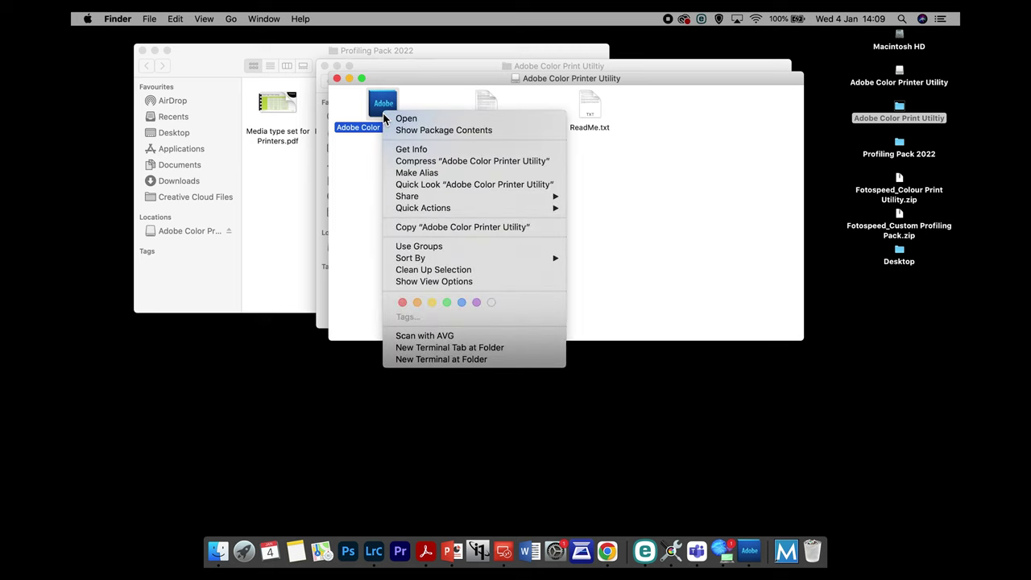
left_click(480, 119)
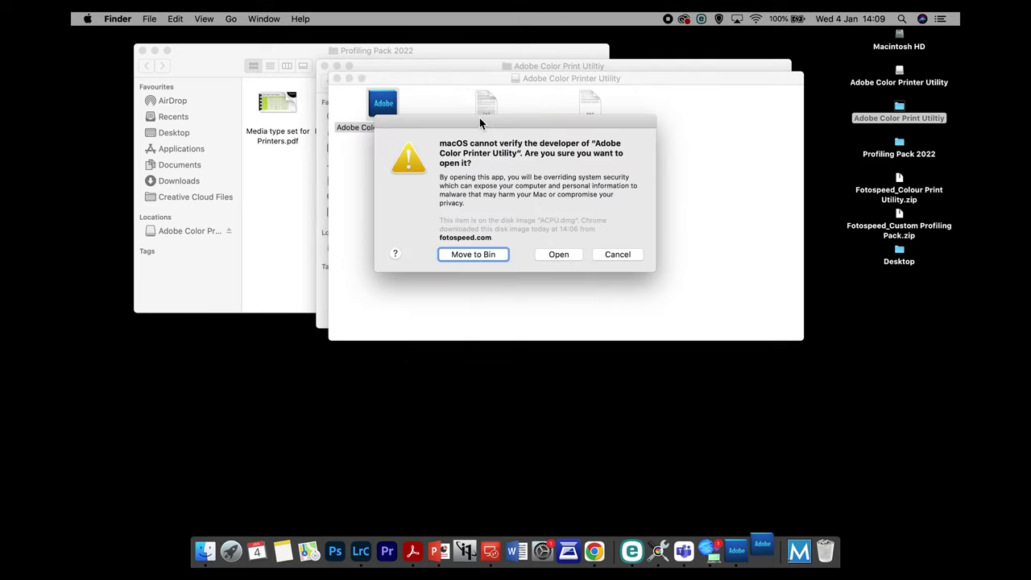
left_click_drag(494, 119, 500, 115)
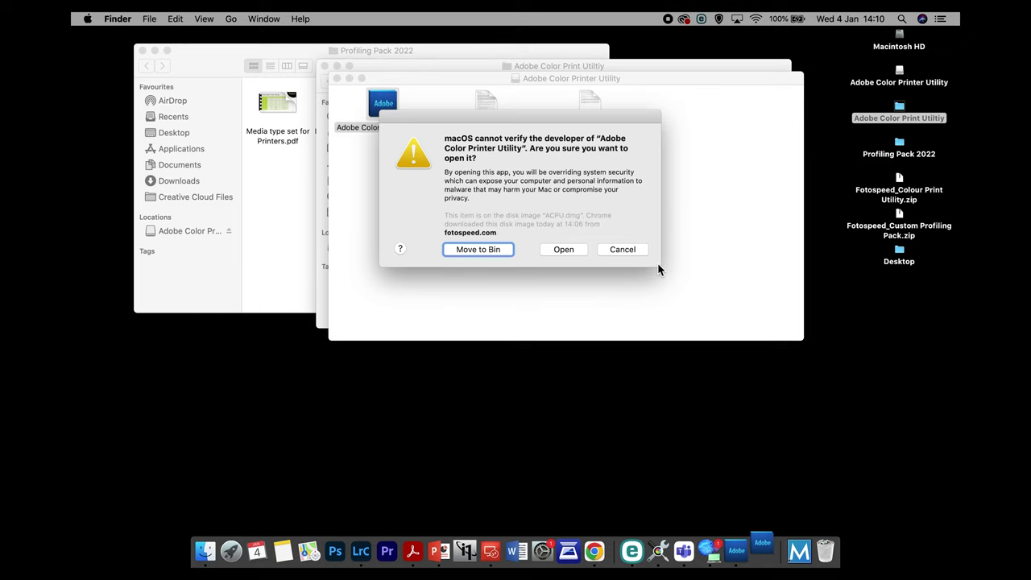
left_click(561, 251)
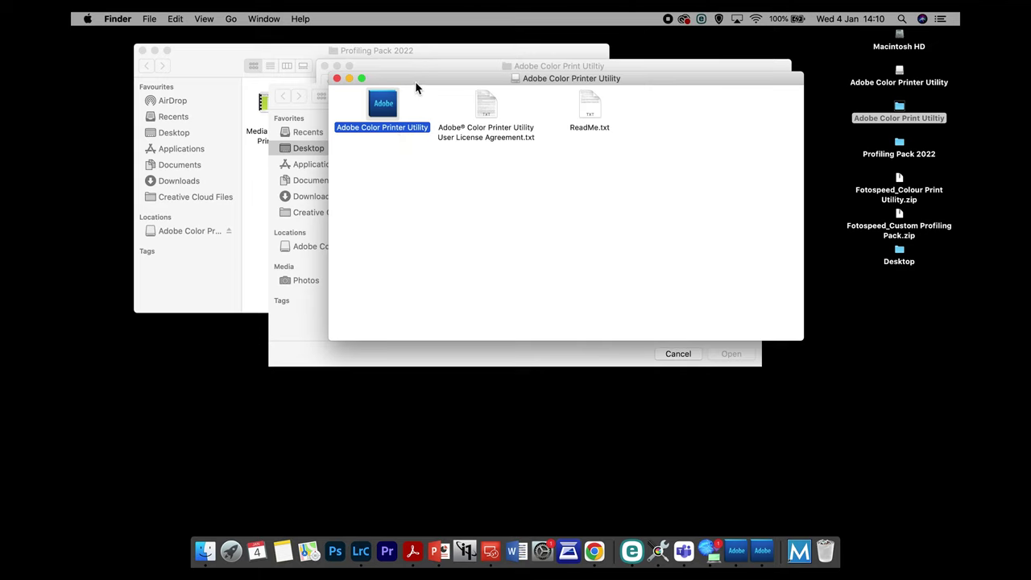
Step: Close the disk image and Adobe Color Print Utiltiy folder windows and bring the utility's file-open dialog to the front
left_click(337, 78)
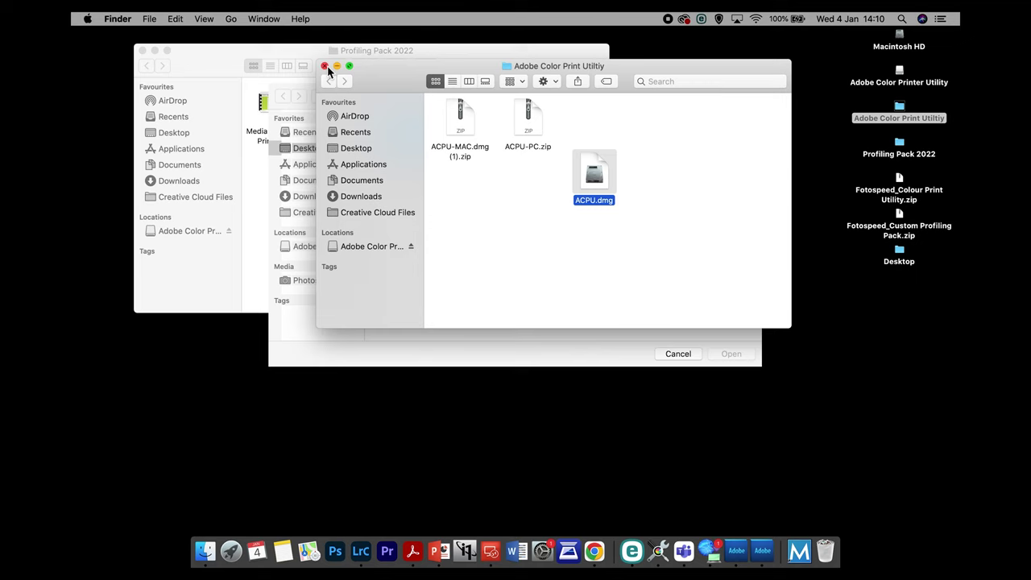
left_click(326, 67)
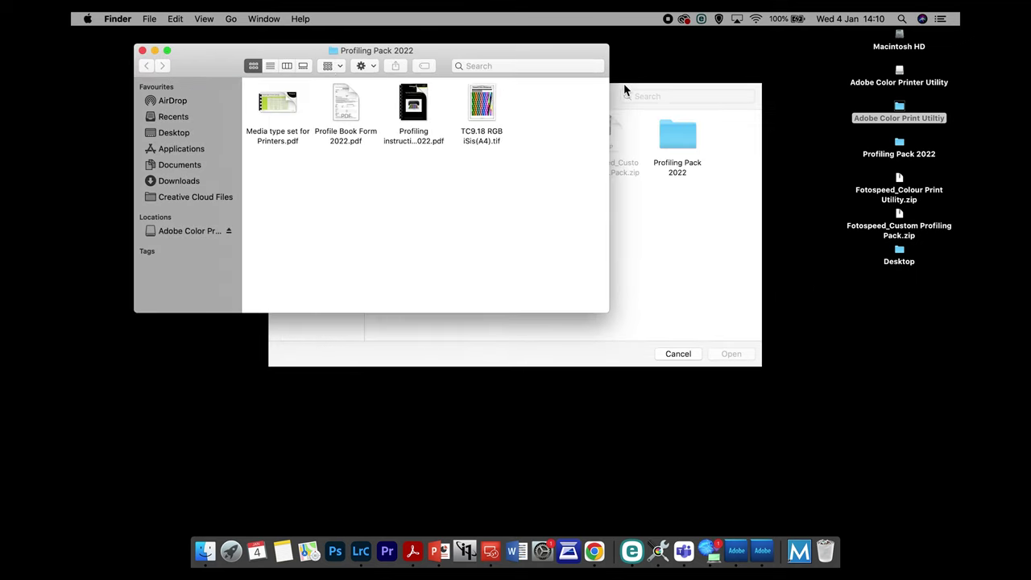
left_click(594, 86)
mouse_move(594, 86)
left_mouse_down()
mouse_move(589, 101)
mouse_move(645, 117)
mouse_move(617, 87)
mouse_move(599, 93)
left_mouse_up()
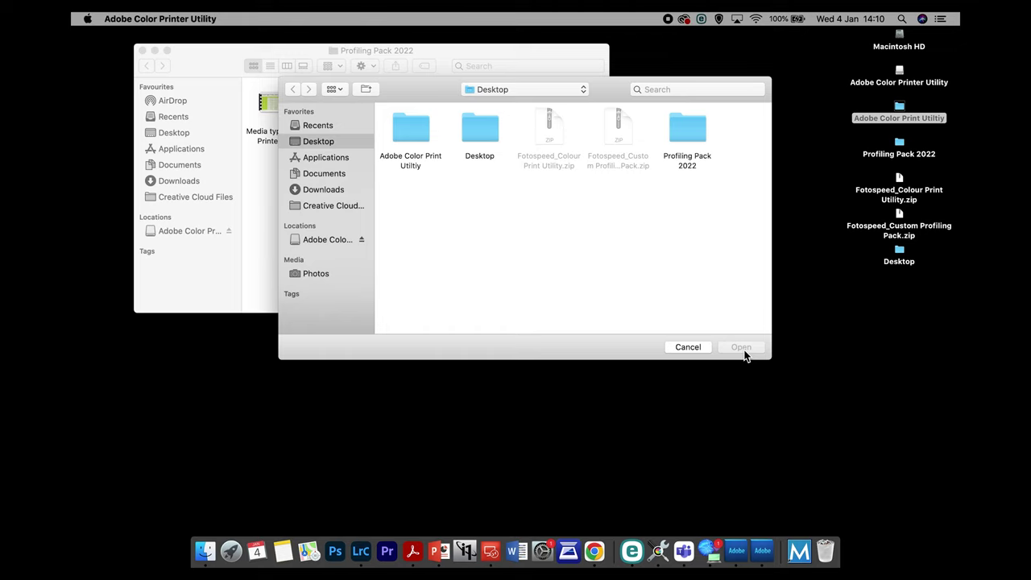
Step: Open TC9.18 RGB iSis(A4).tif from the Profiling Pack 2022 folder, reposition its window, and quit the utility
double_click(689, 139)
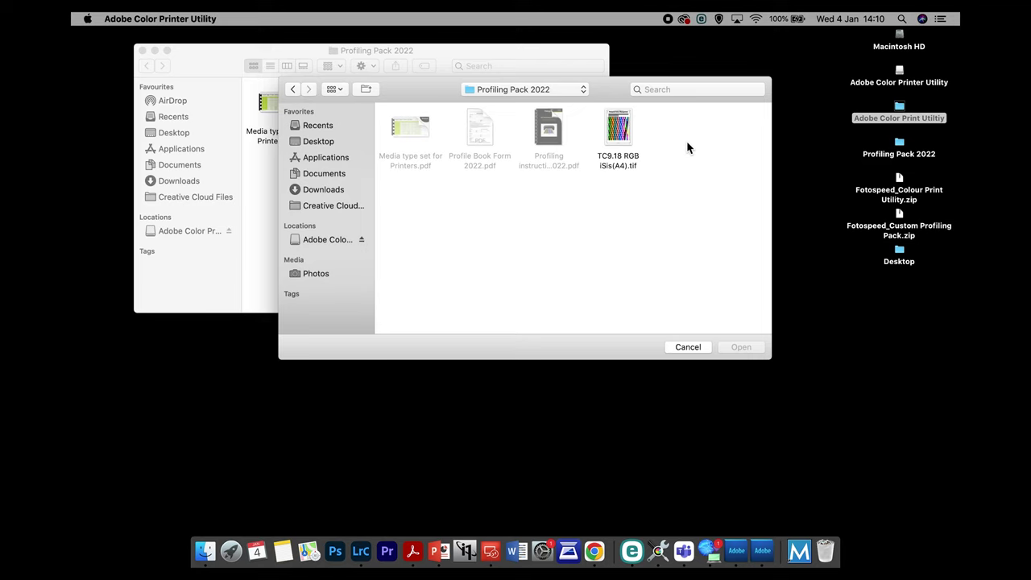
left_click(626, 128)
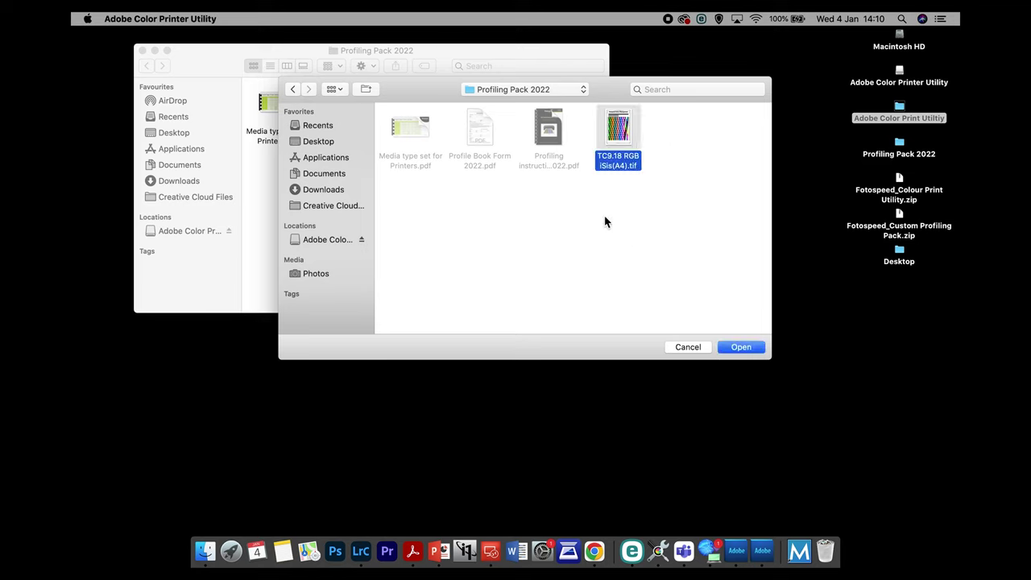
left_click(733, 348)
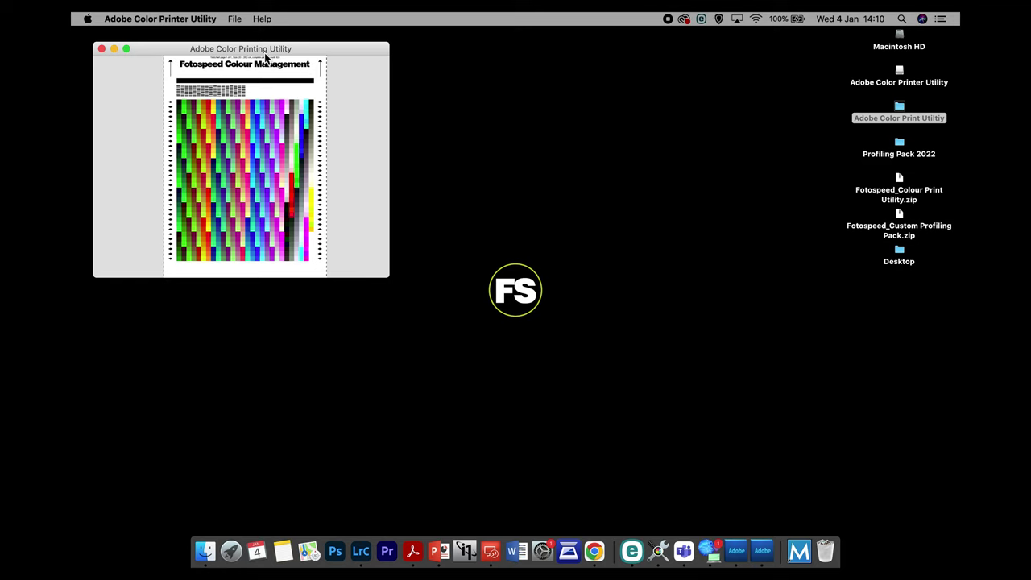
left_click_drag(278, 55, 318, 57)
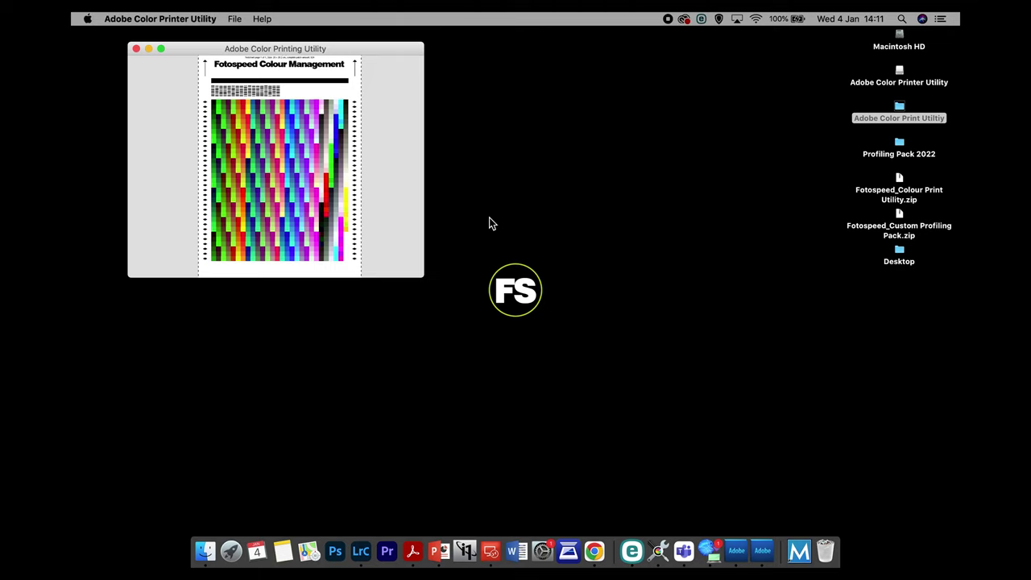
key("super+q")
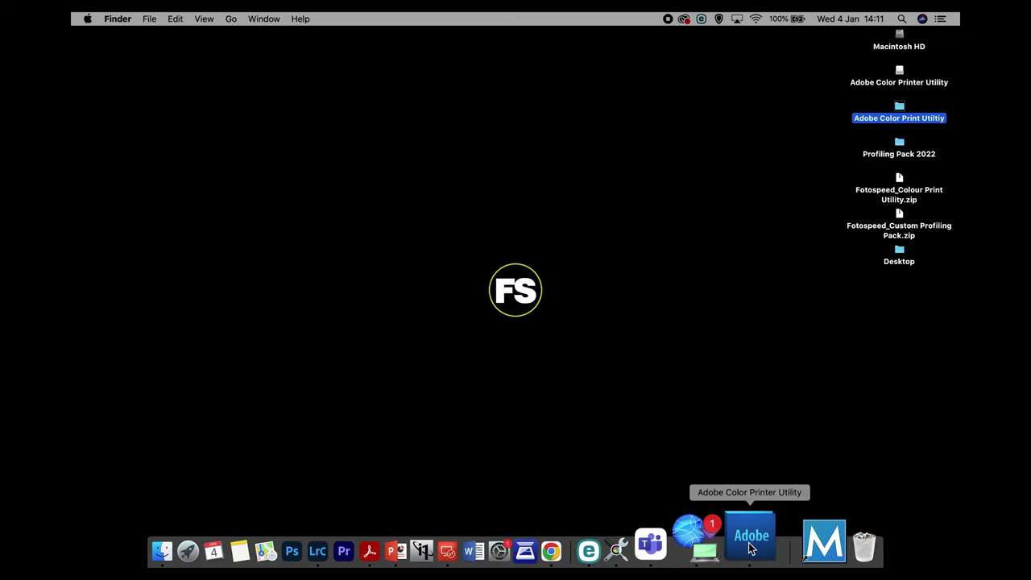
Step: Switch back to Adobe Color Printer Utility and reopen the TC9.18 RGB iSis(A4).tif target from the desktop's Profiling Pack 2022 folder
left_click(751, 549)
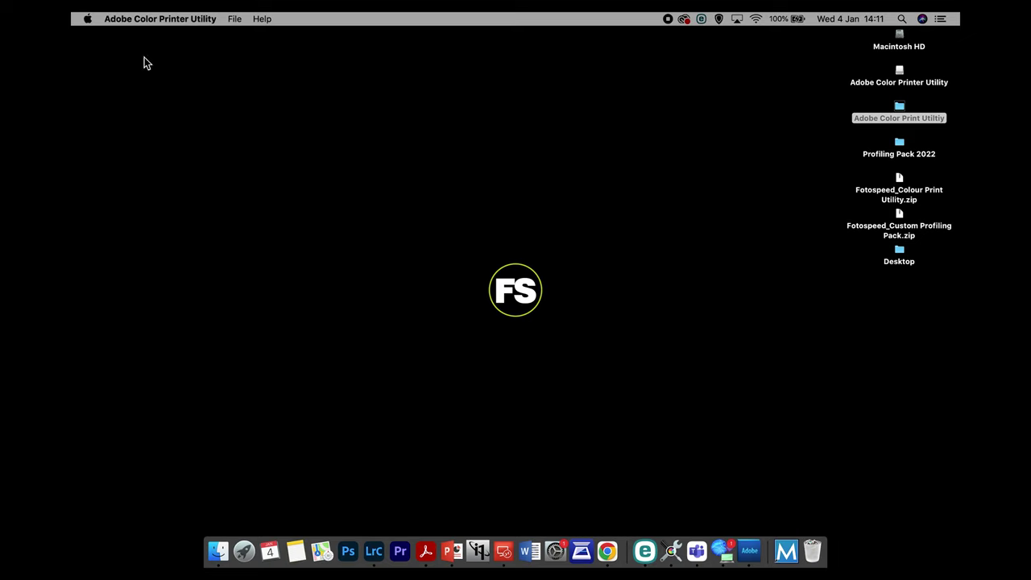
left_click(115, 22)
left_click(119, 25)
left_click(235, 19)
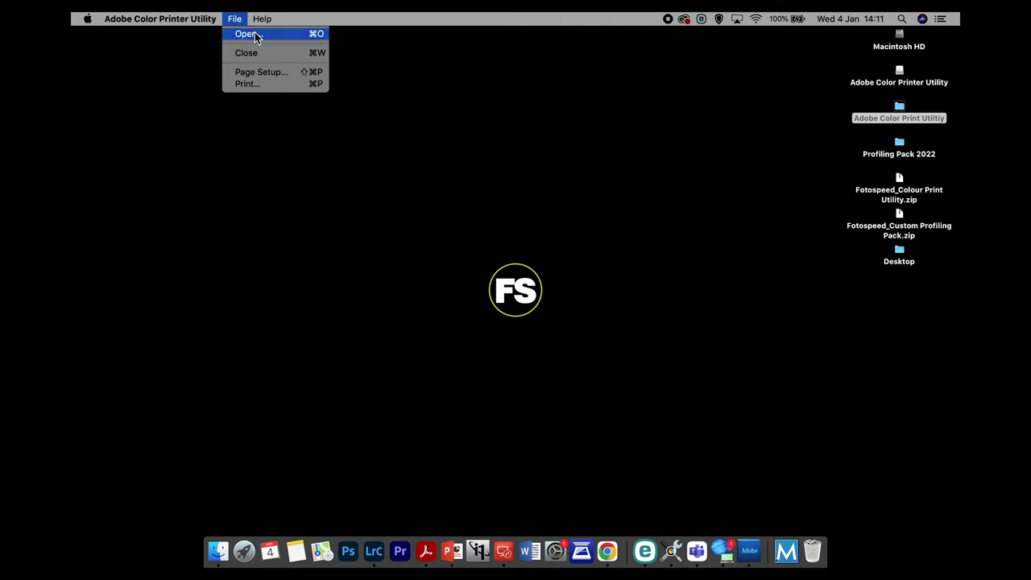
left_click(253, 35)
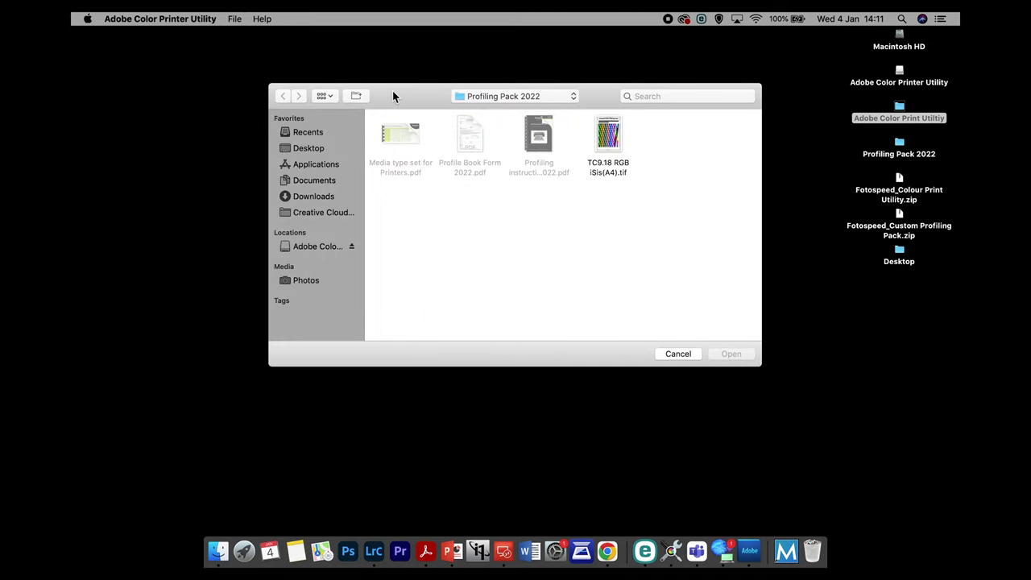
left_click_drag(392, 92, 393, 90)
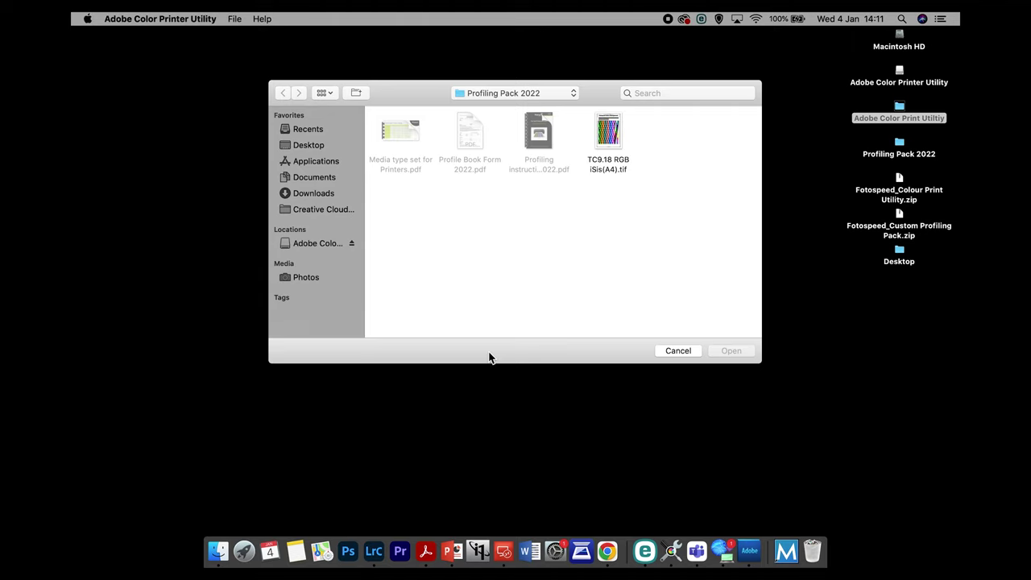
left_click(305, 147)
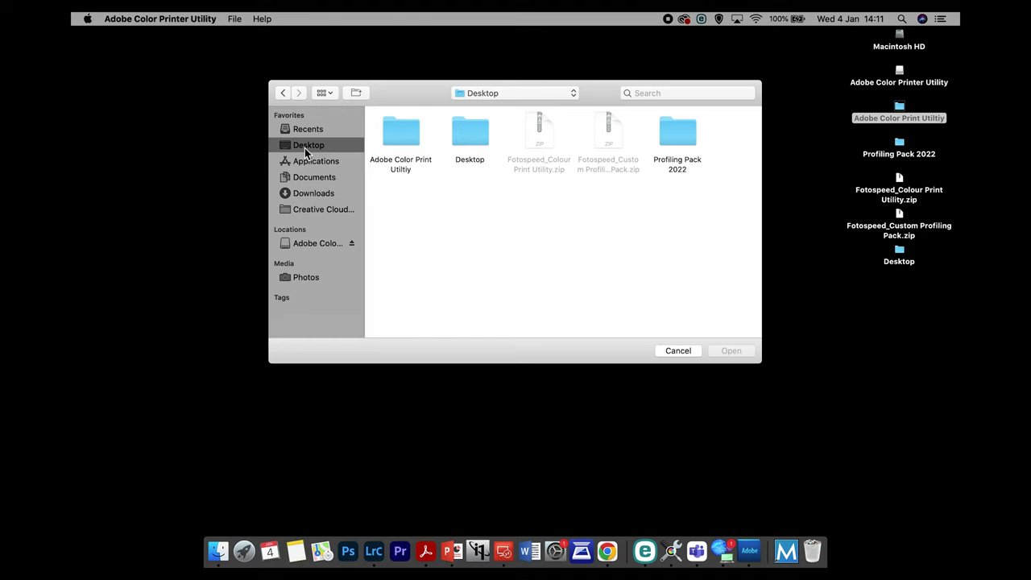
left_click(670, 134)
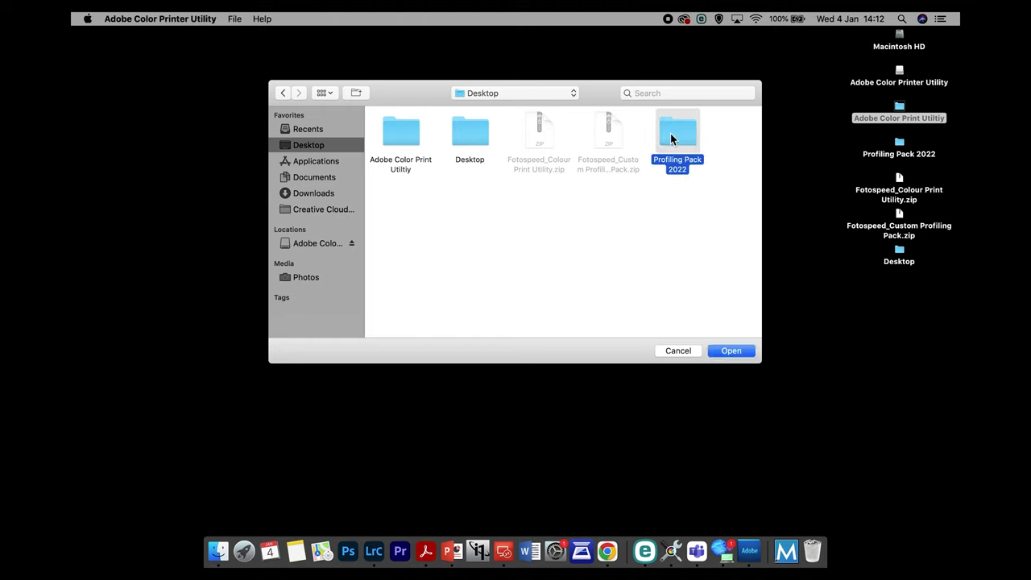
double_click(671, 138)
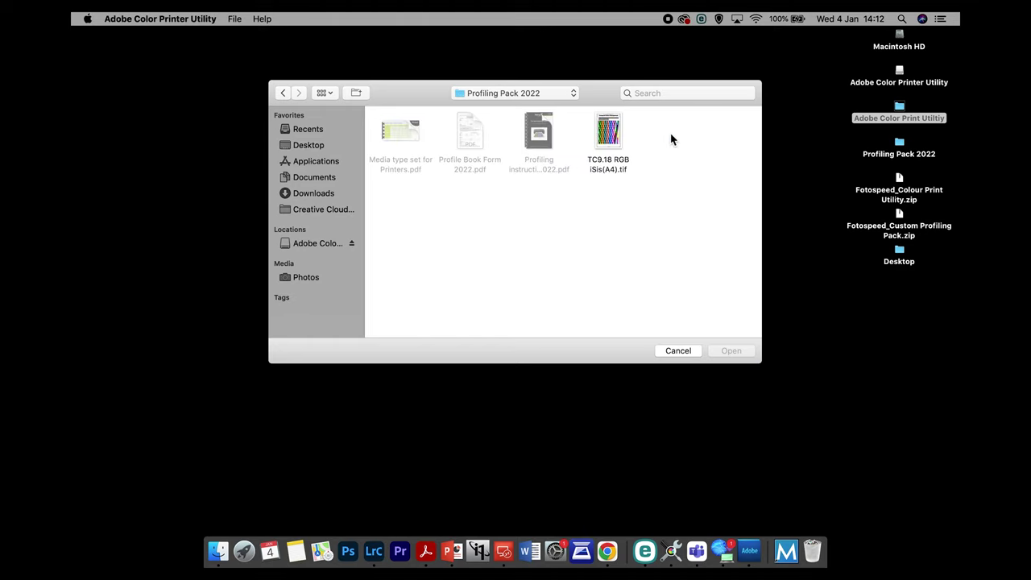
left_click(609, 137)
left_click(727, 352)
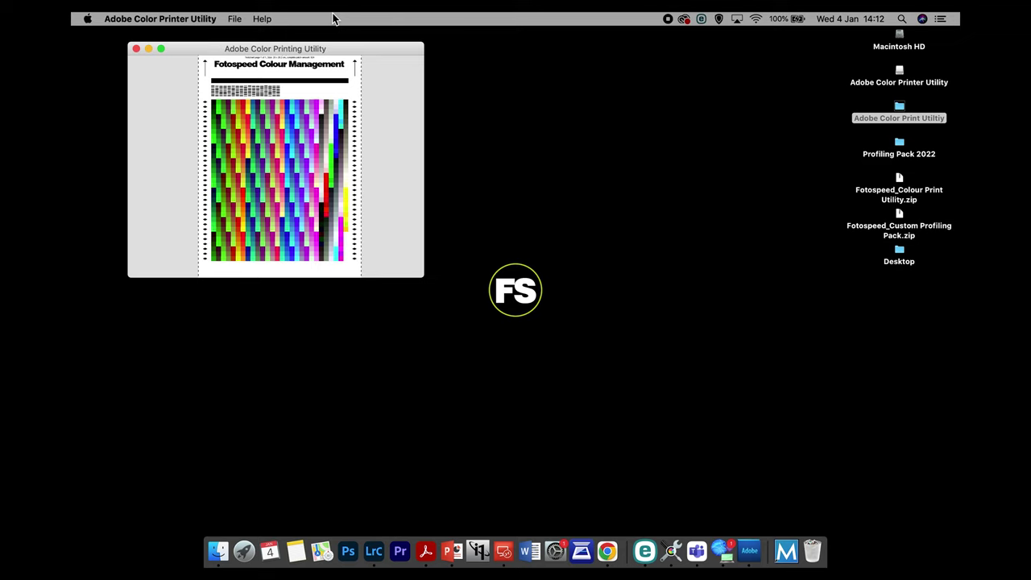
Step: Format the target's page setup for the EPSON SC-P700 Series printer, keeping A4 portrait at 100% scale
left_click(233, 19)
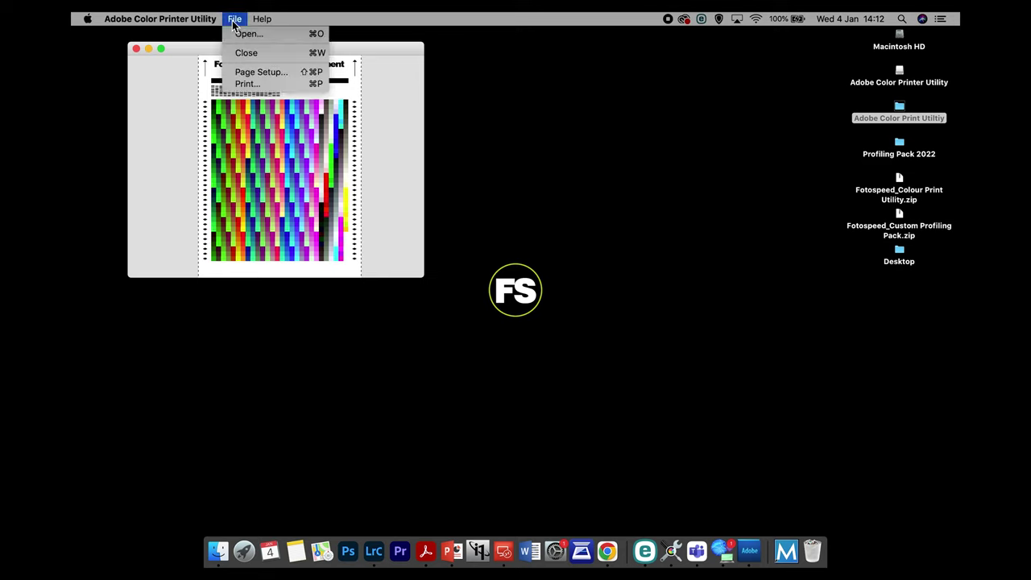
left_click(288, 71)
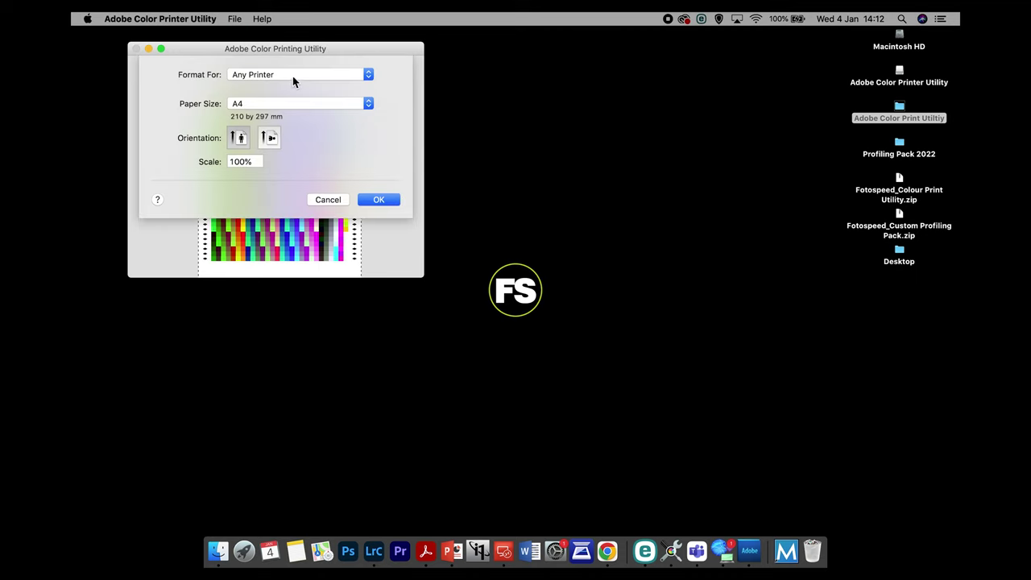
left_click(292, 75)
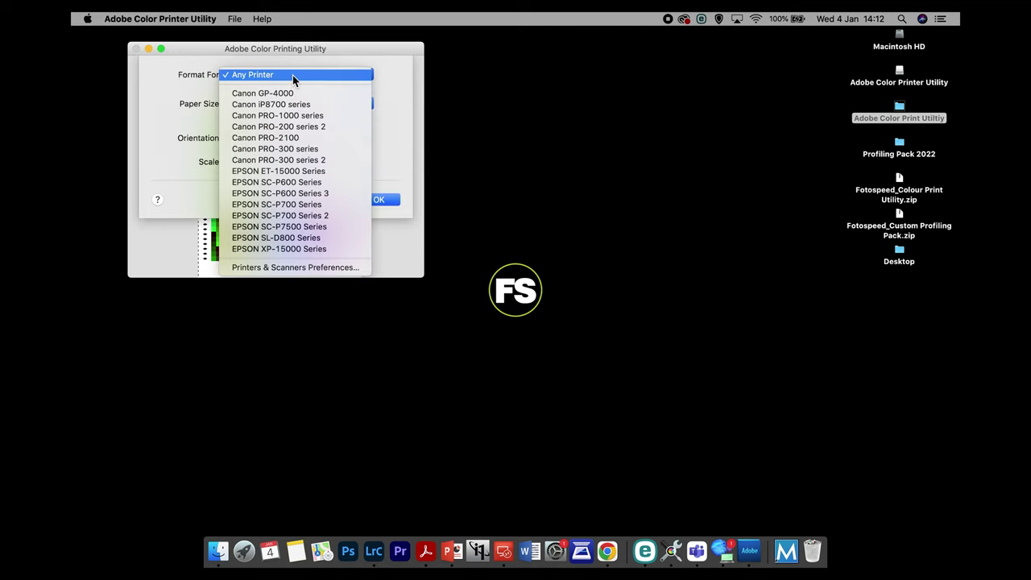
left_click(324, 207)
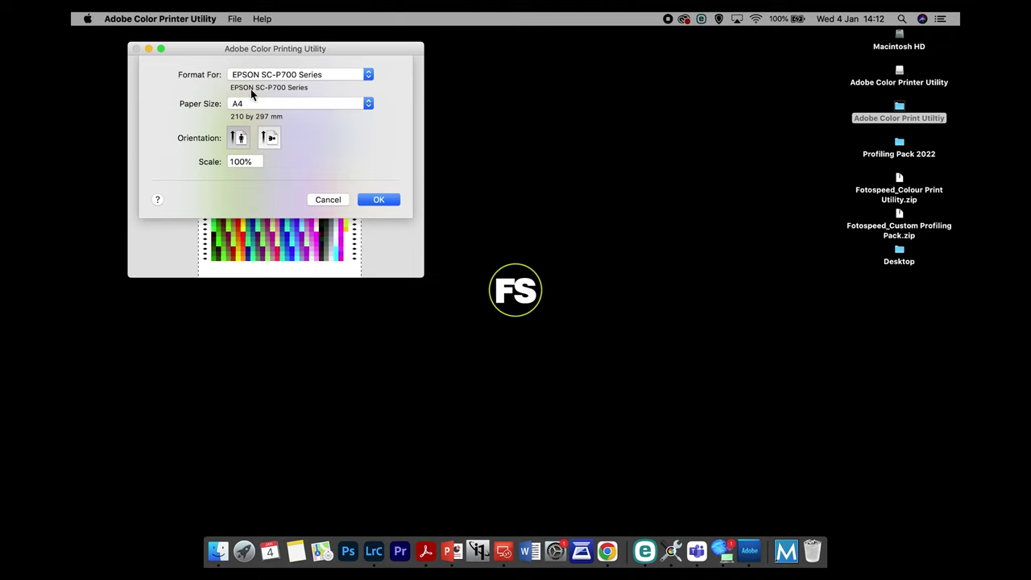
left_click(380, 200)
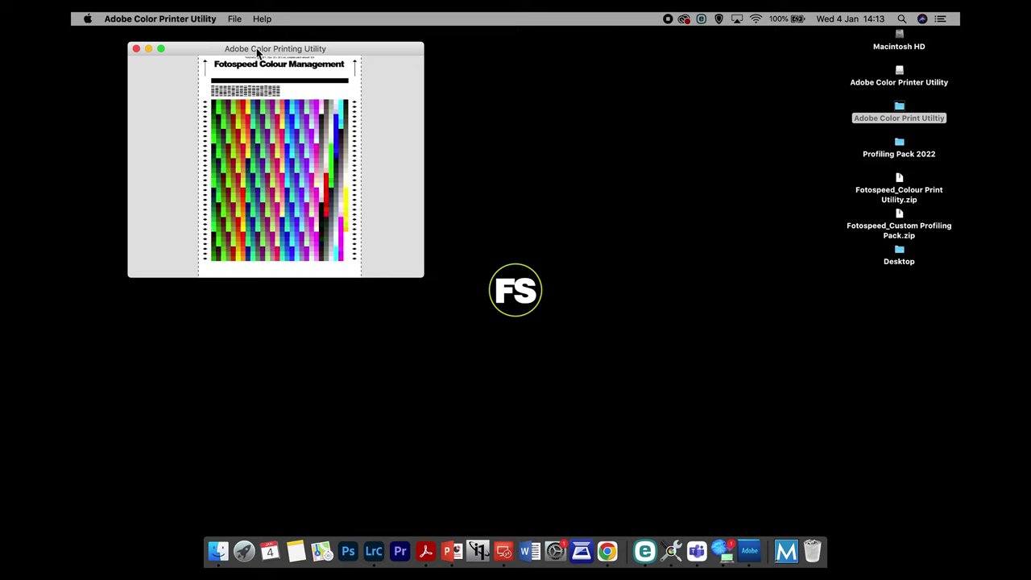
Step: Open the desktop's Profiling Pack 2022 folder, locate Media type set for Printers.pdf, and close the folder
double_click(899, 145)
left_click_drag(220, 68, 528, 102)
left_click(576, 135)
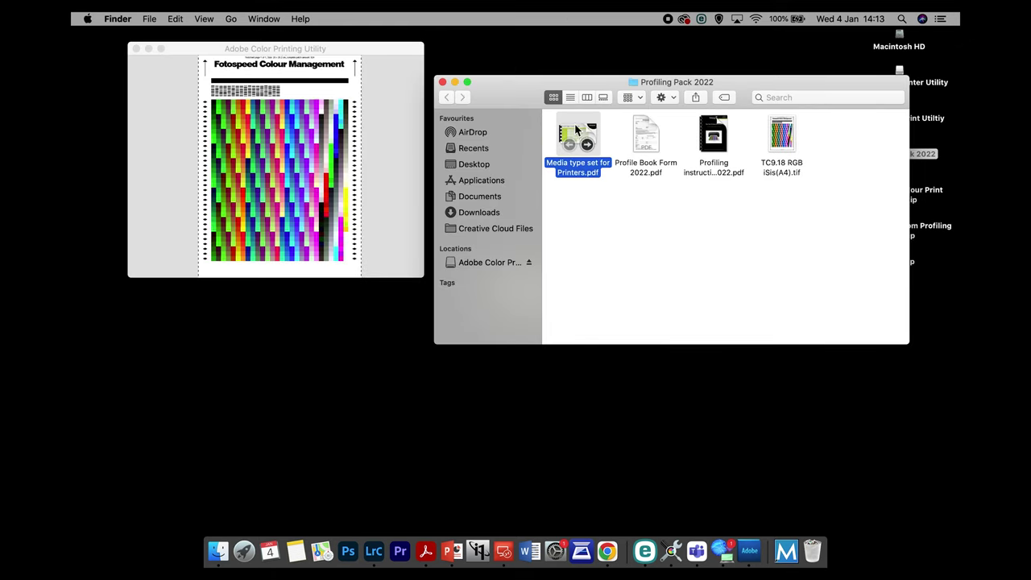
left_click(442, 82)
Step: Open the print dialog for the TC9.18 target and move its window toward the middle of the desktop
left_click(268, 49)
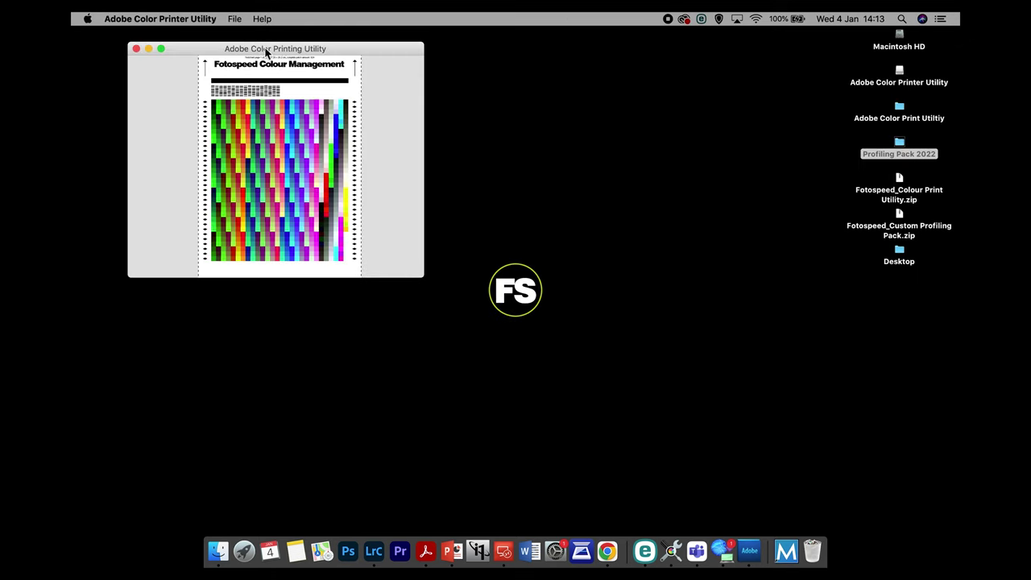
left_click(234, 19)
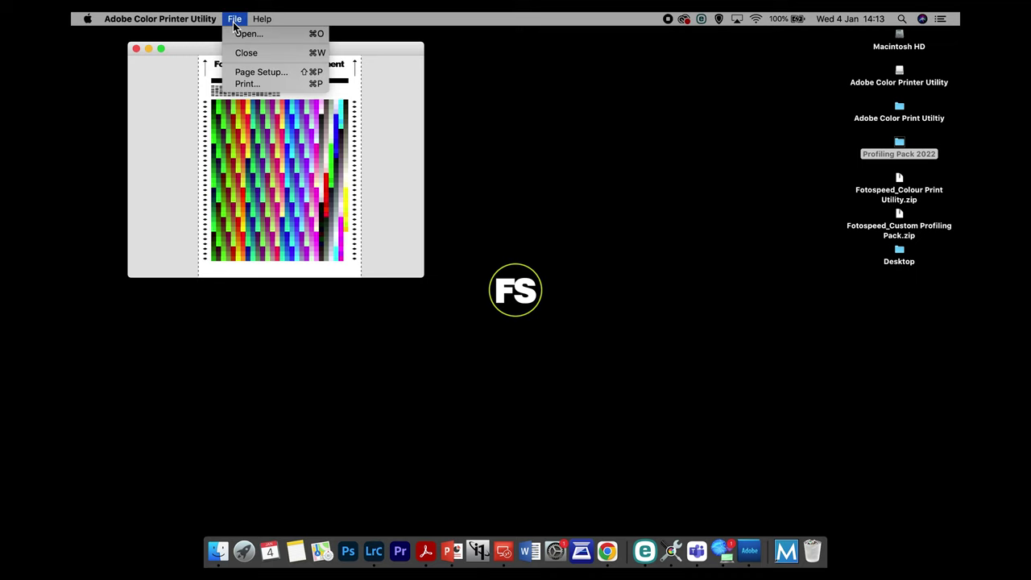
left_click(283, 84)
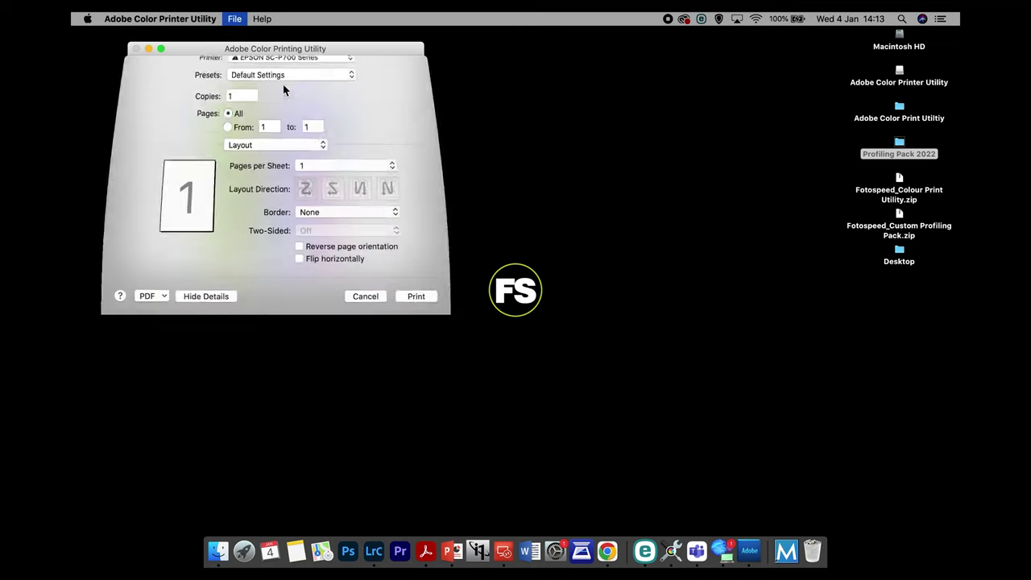
left_click_drag(277, 53, 423, 75)
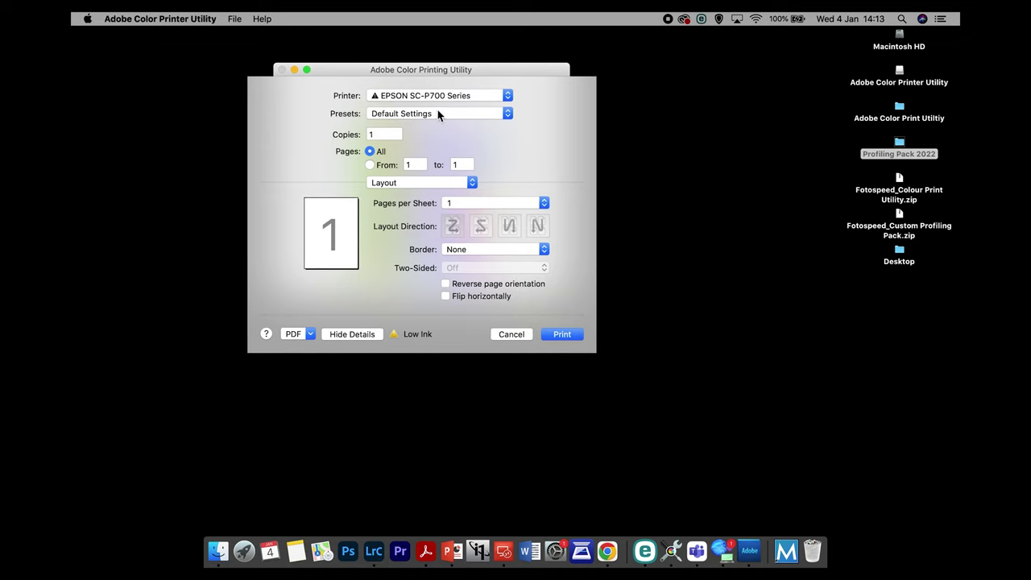
Step: Collapse the print dialog's detailed settings and expand them again
left_click(471, 183)
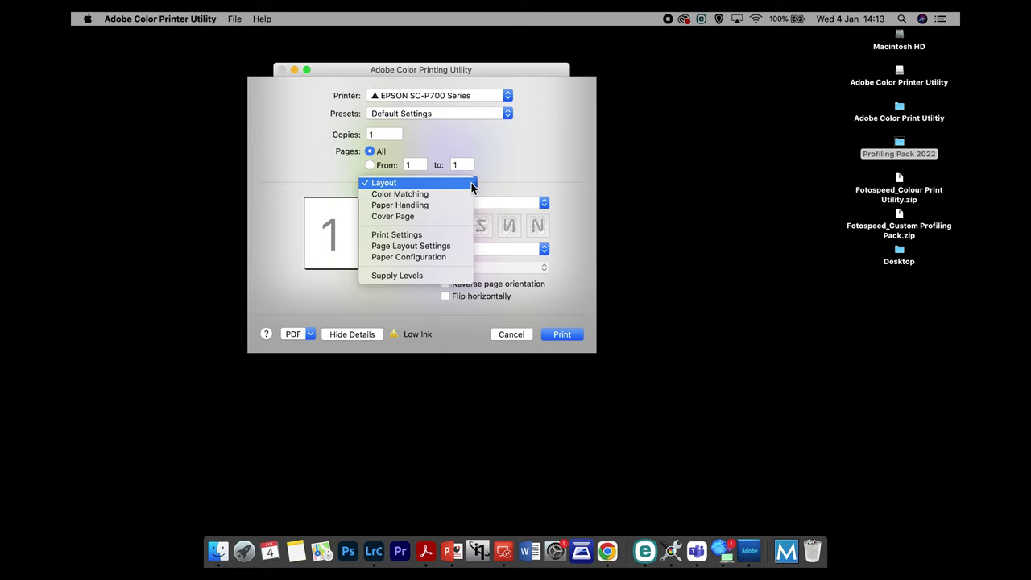
left_click(514, 196)
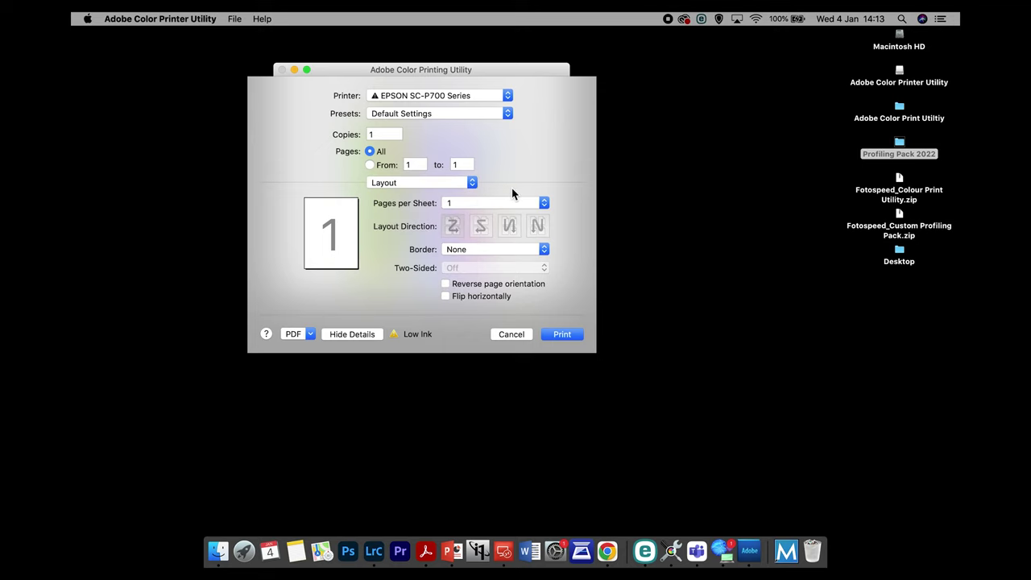
left_click(351, 335)
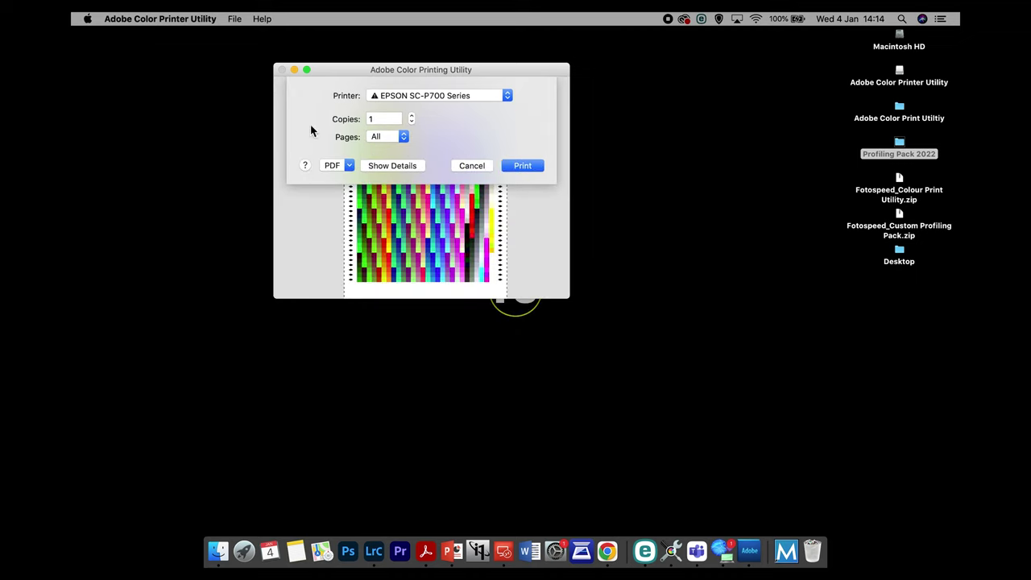
left_click(406, 166)
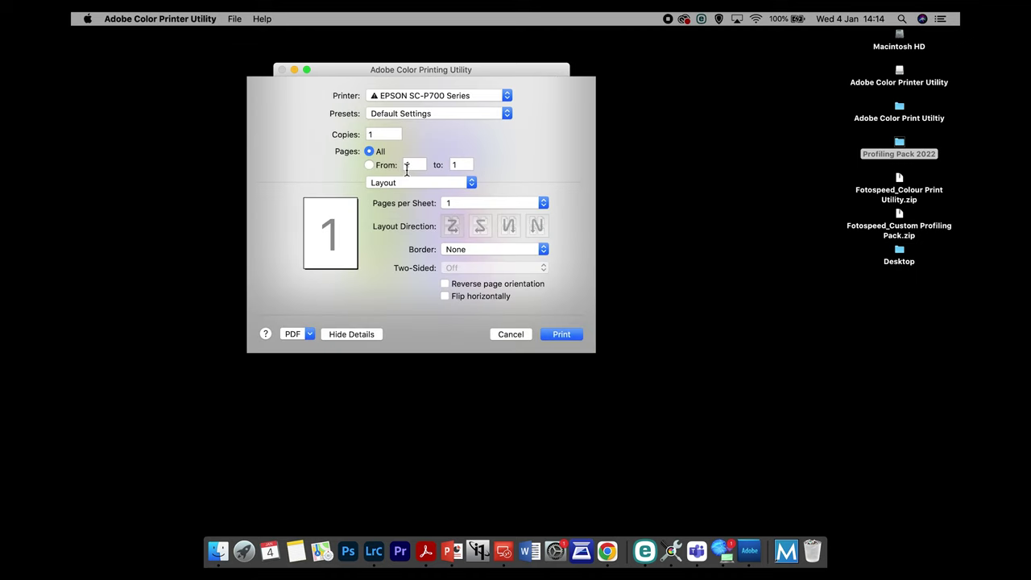
Step: Check the Color Matching options in the print dialog and switch to its Print Settings section
left_click(472, 183)
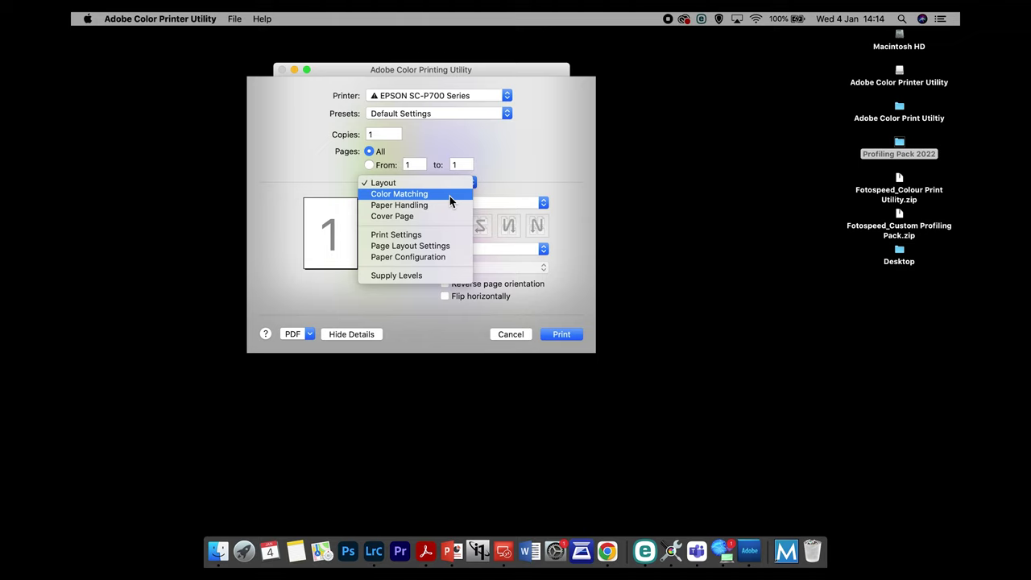
left_click(450, 196)
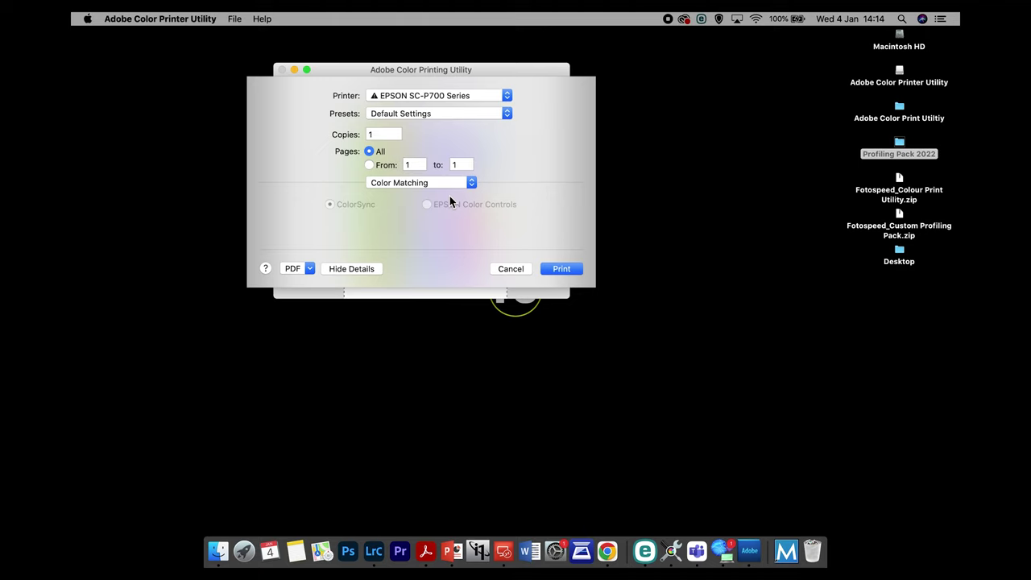
left_click(470, 184)
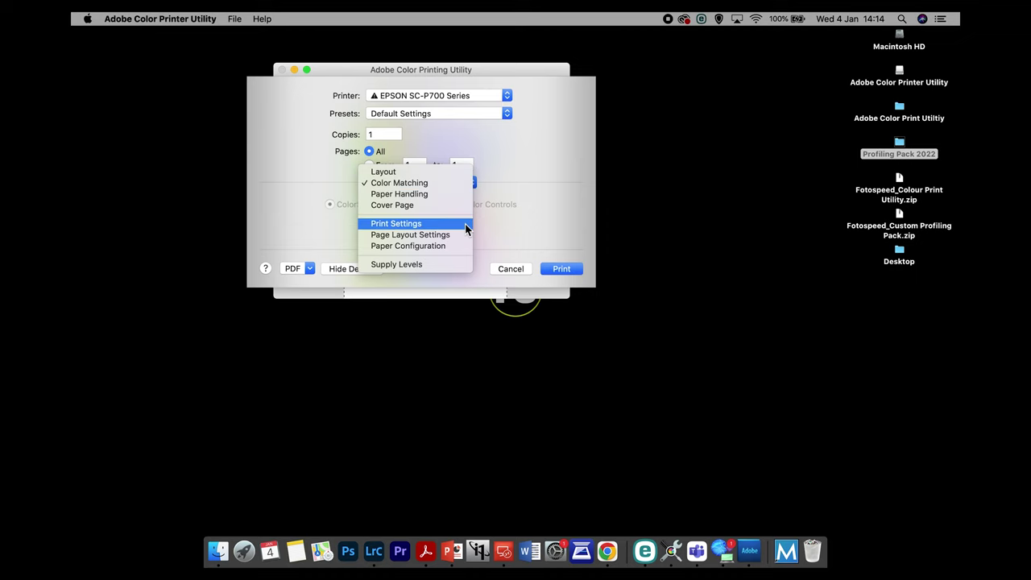
key("Escape")
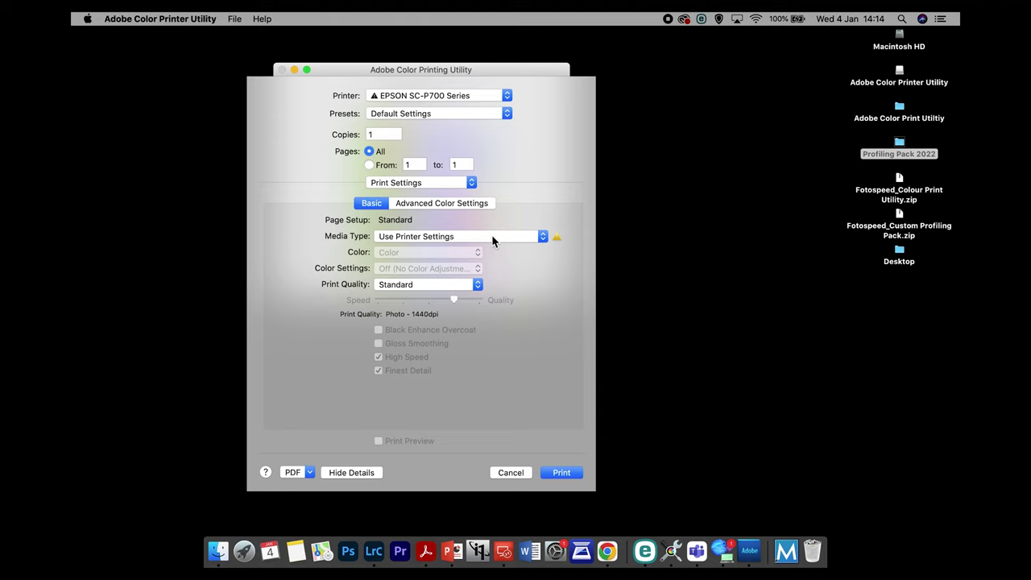
Step: Set the media type to Epson Premium Luster Photo Paper and the print quality to High Quality
left_click(537, 238)
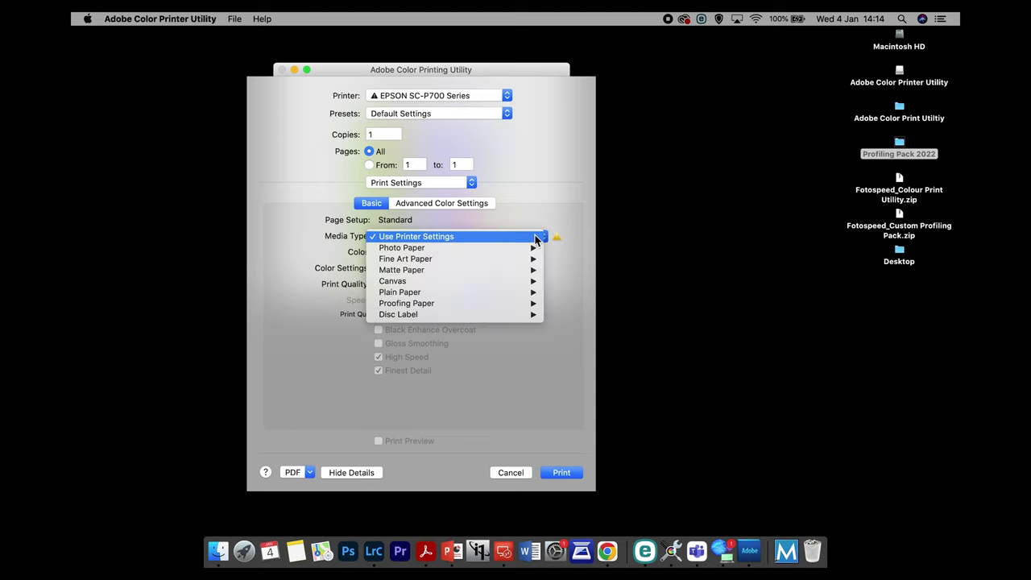
mouse_move(525, 251)
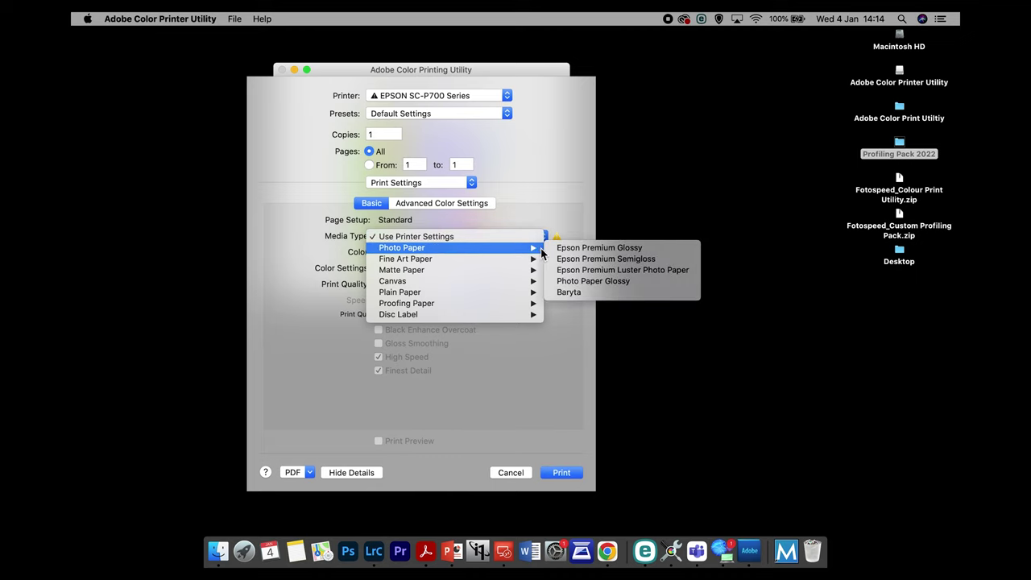
left_click(683, 274)
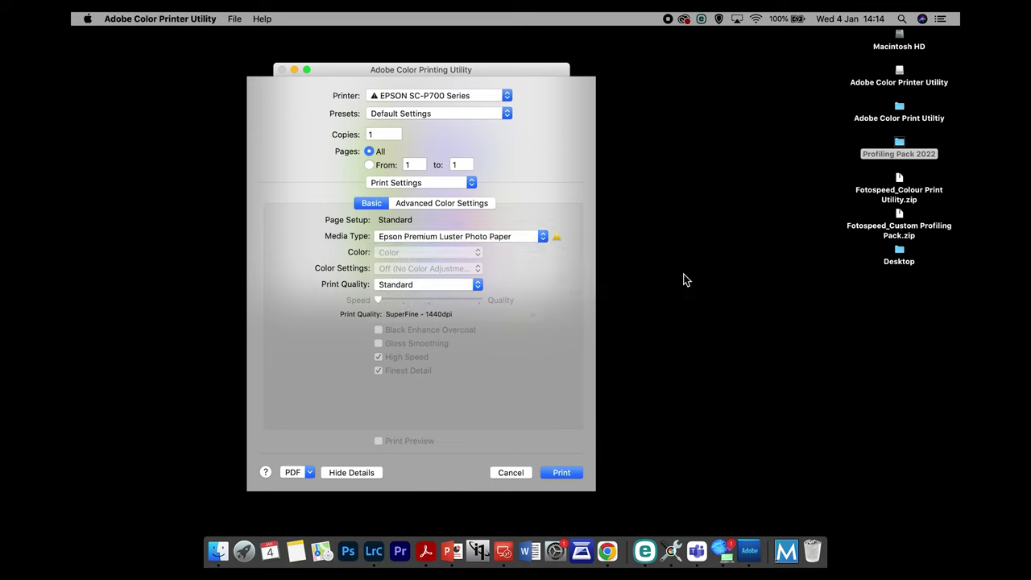
left_click(470, 286)
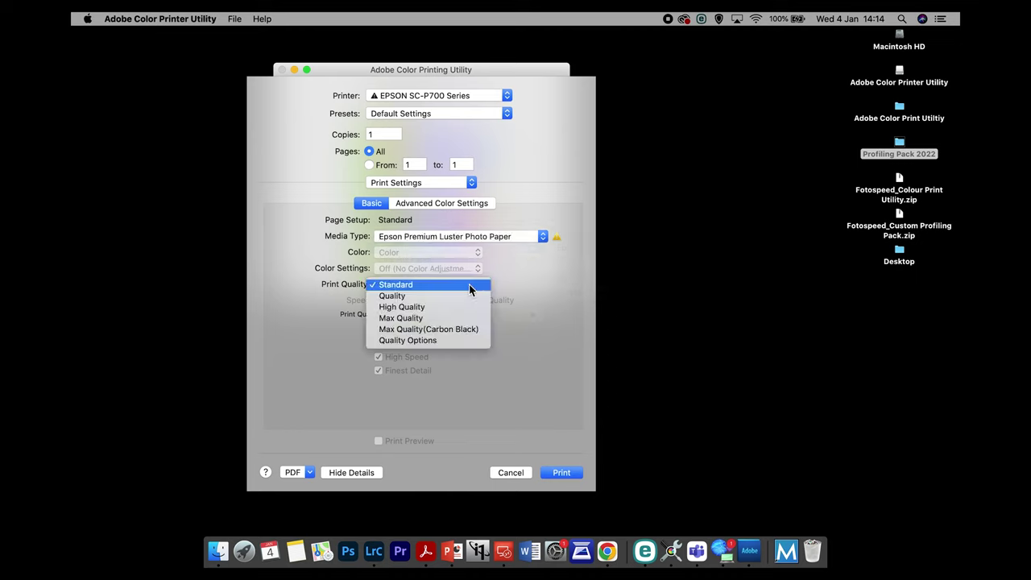
left_click(472, 307)
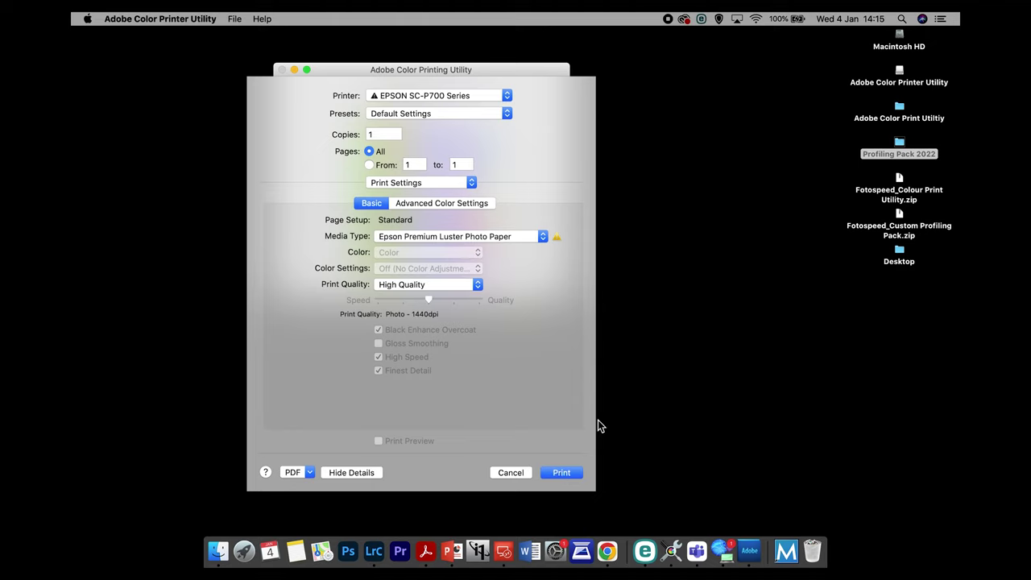
Step: Browse the Fine Art Paper media types, look up Natural Textured 315's Epson media type in Media type set for Printers.pdf, and close the PDF and folder
left_click(530, 237)
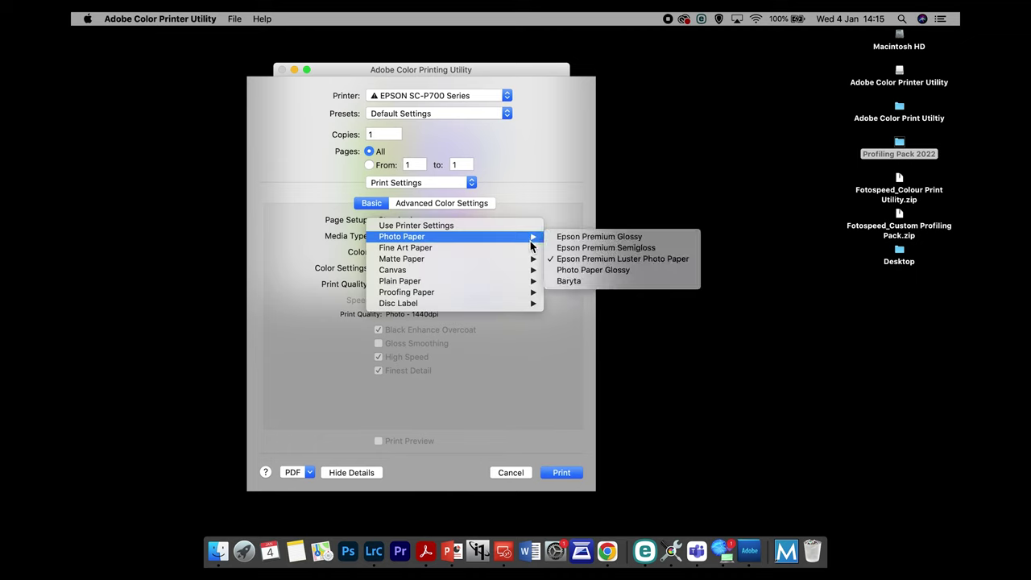
mouse_move(533, 249)
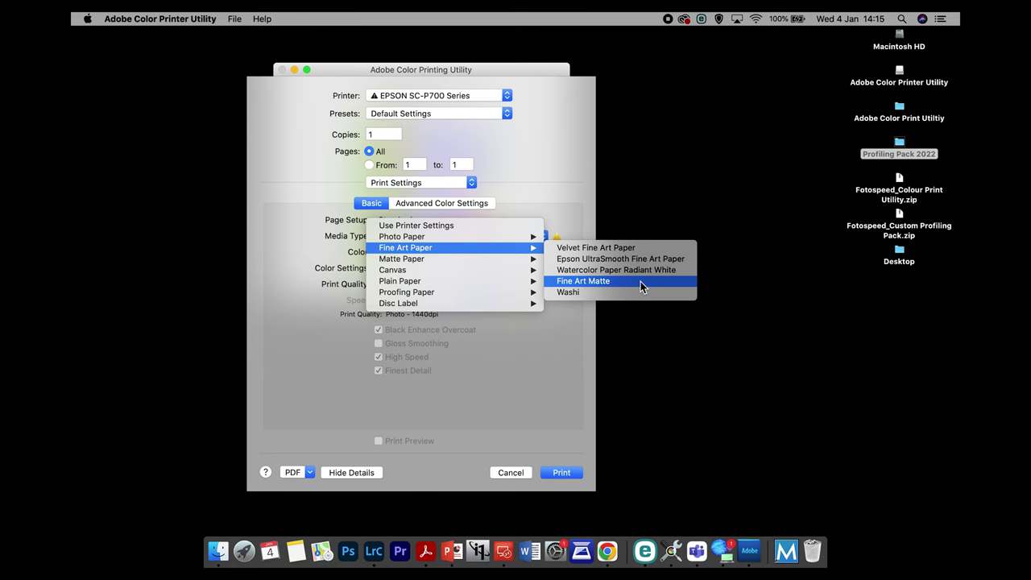
double_click(902, 147)
double_click(577, 137)
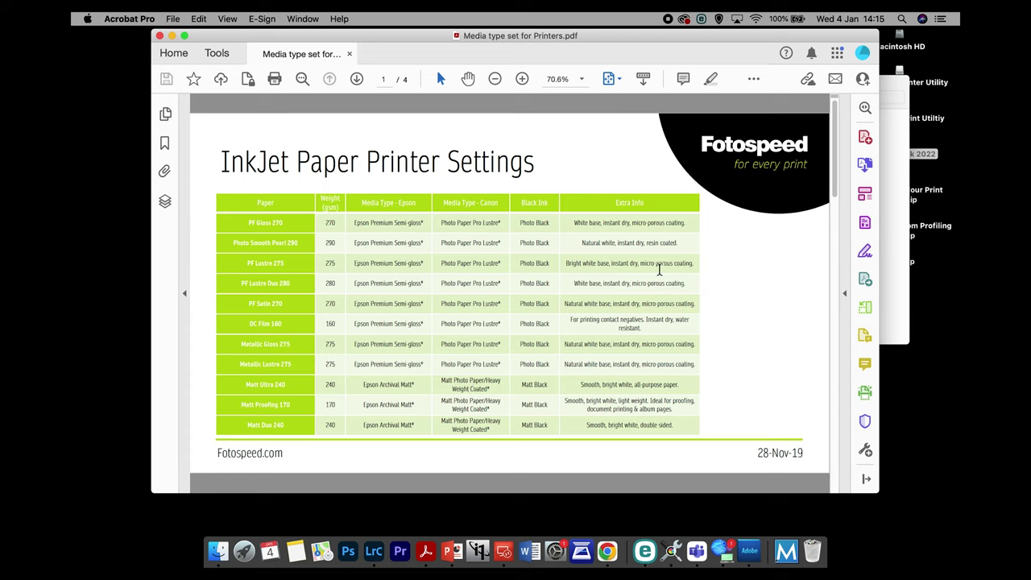
left_click_drag(835, 179, 835, 229)
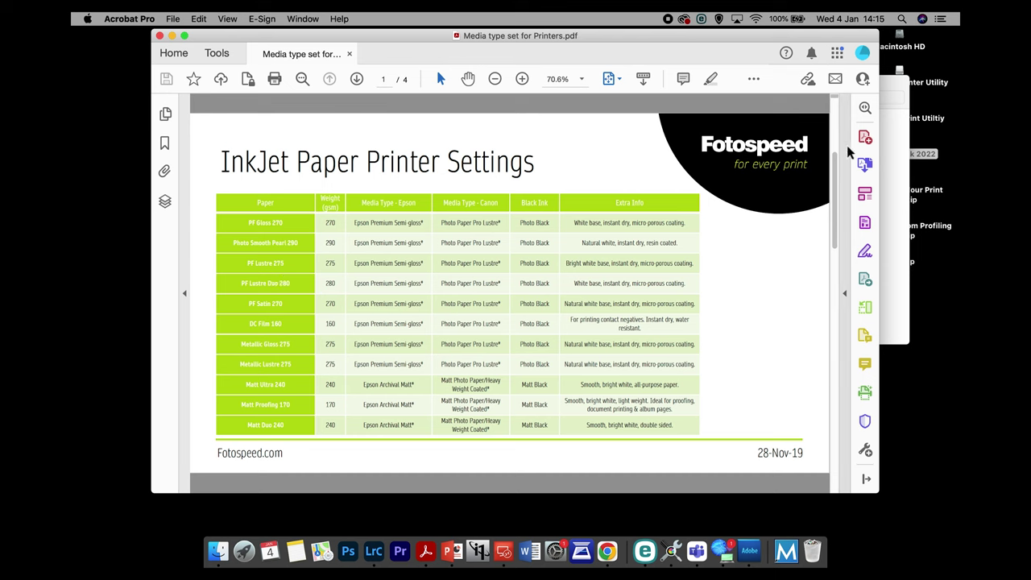
left_click_drag(838, 211, 824, 297)
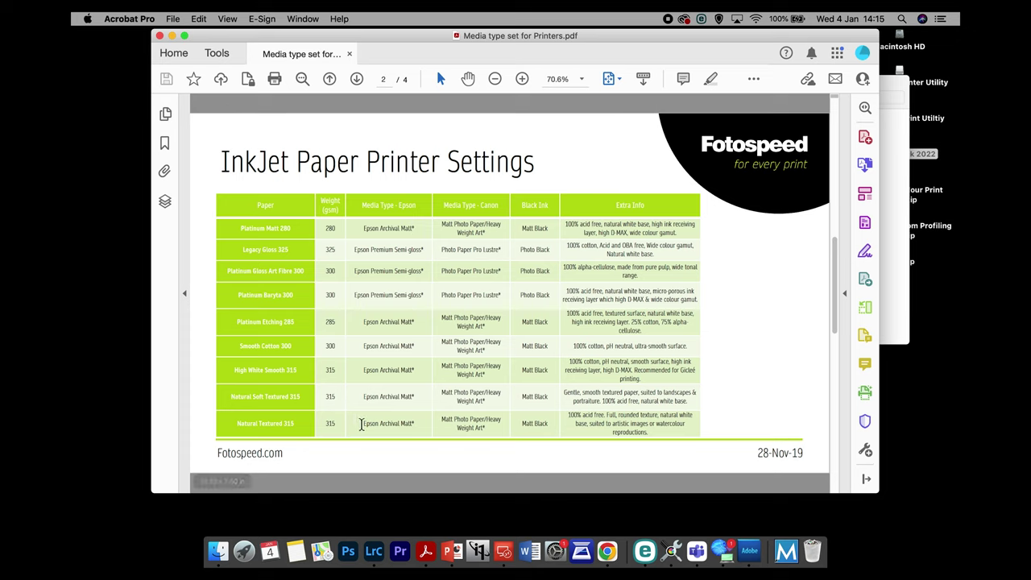
left_click_drag(360, 425, 418, 424)
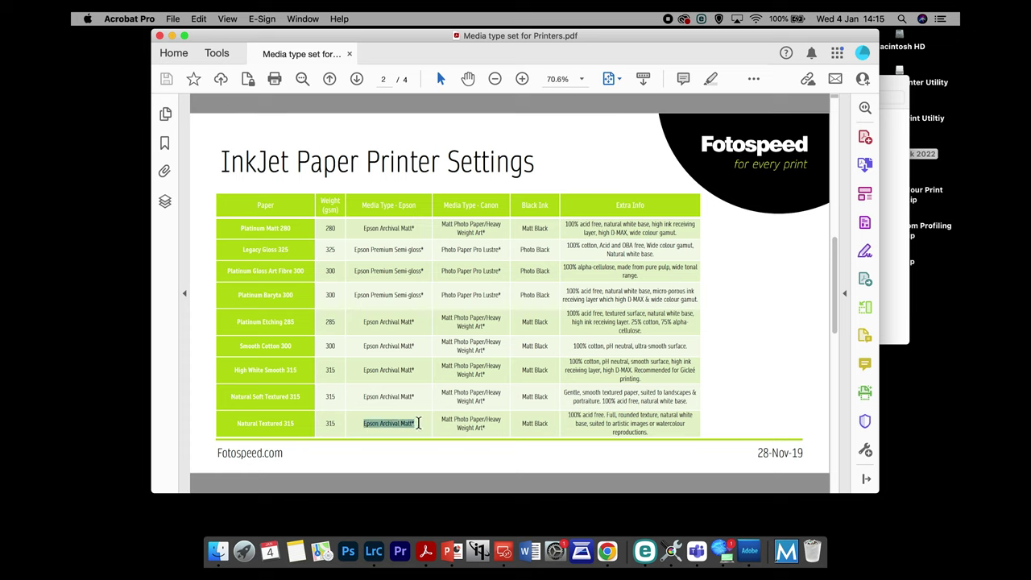
left_click(418, 423)
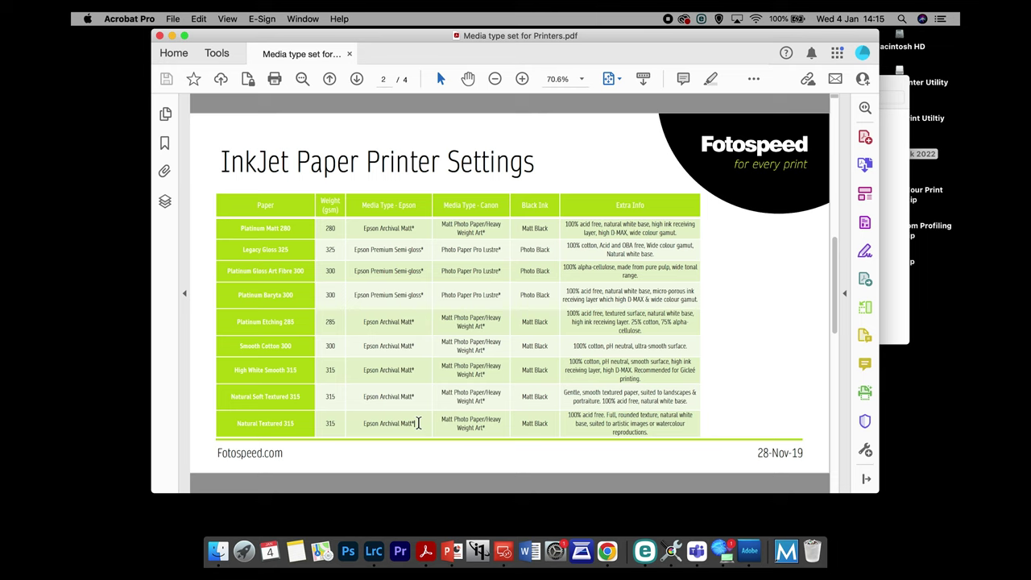
left_click(159, 38)
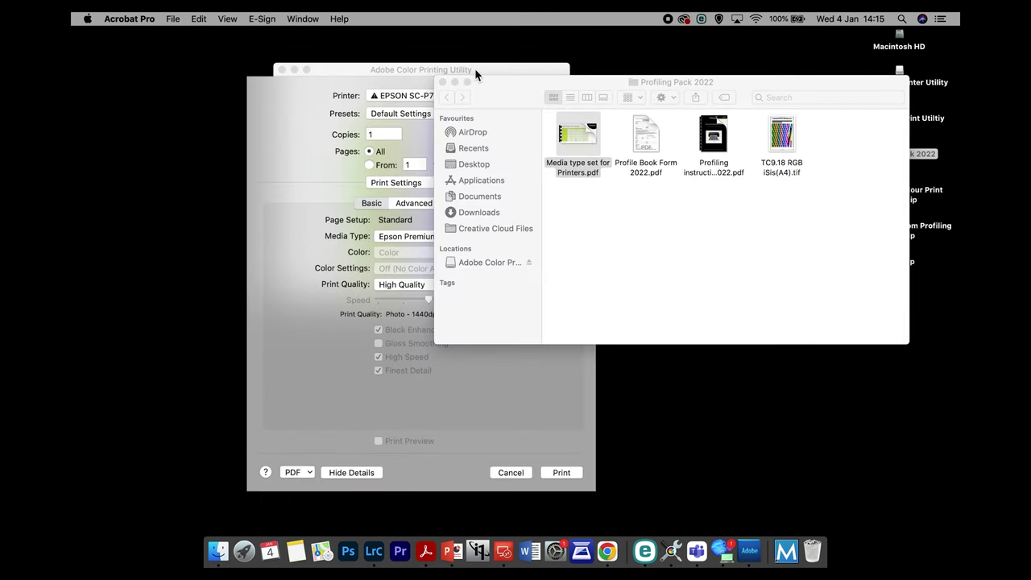
left_click(436, 78)
Step: Set the media type to Epson Archival Matte Paper and the print quality to Quality Options
left_click(471, 242)
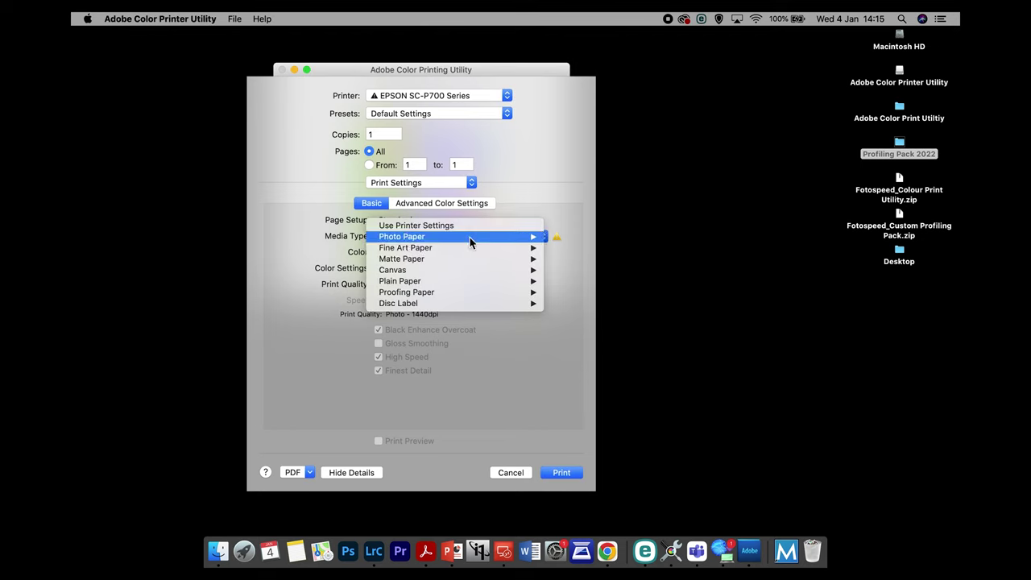
mouse_move(477, 261)
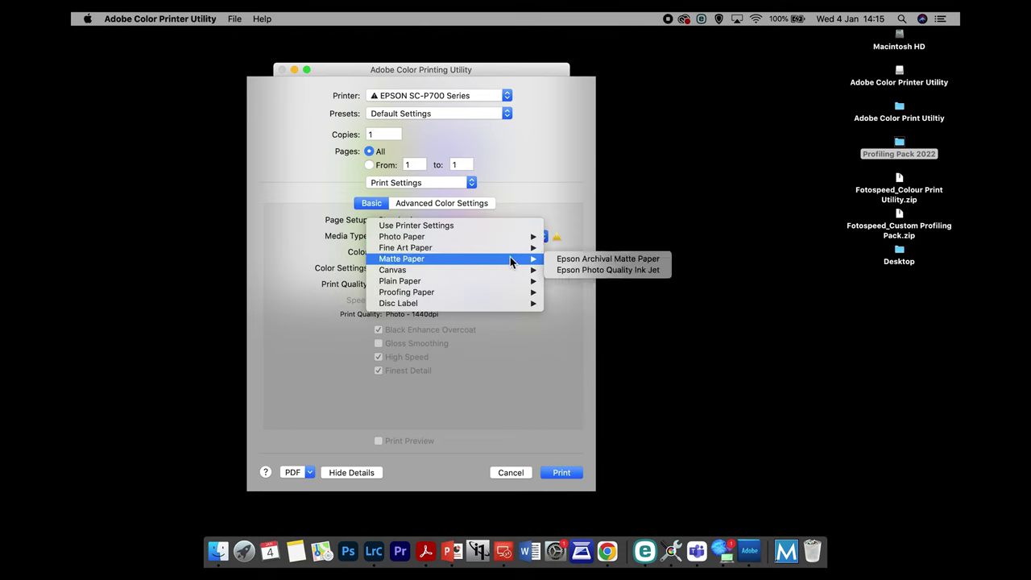
left_click(664, 260)
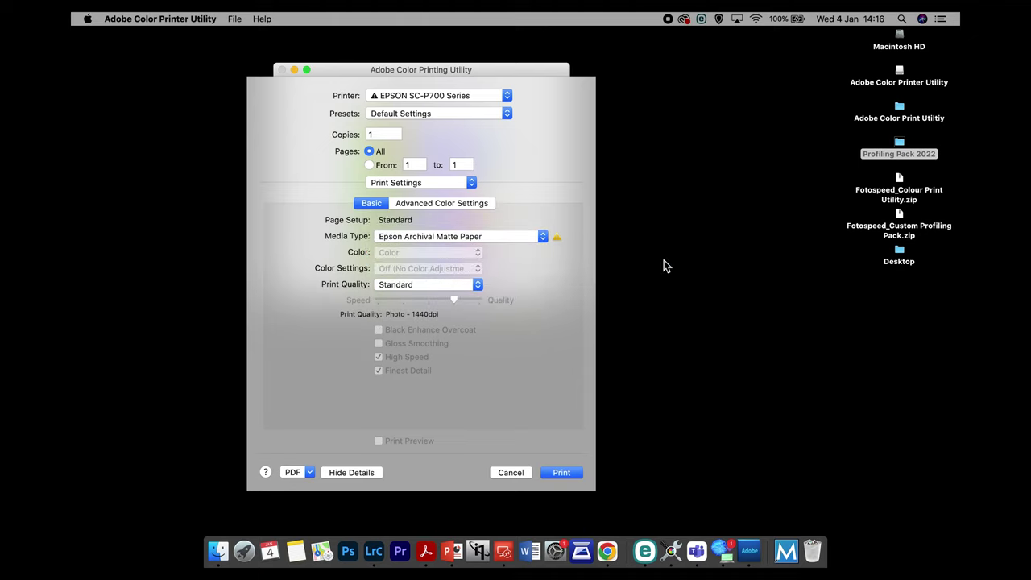
left_click(444, 287)
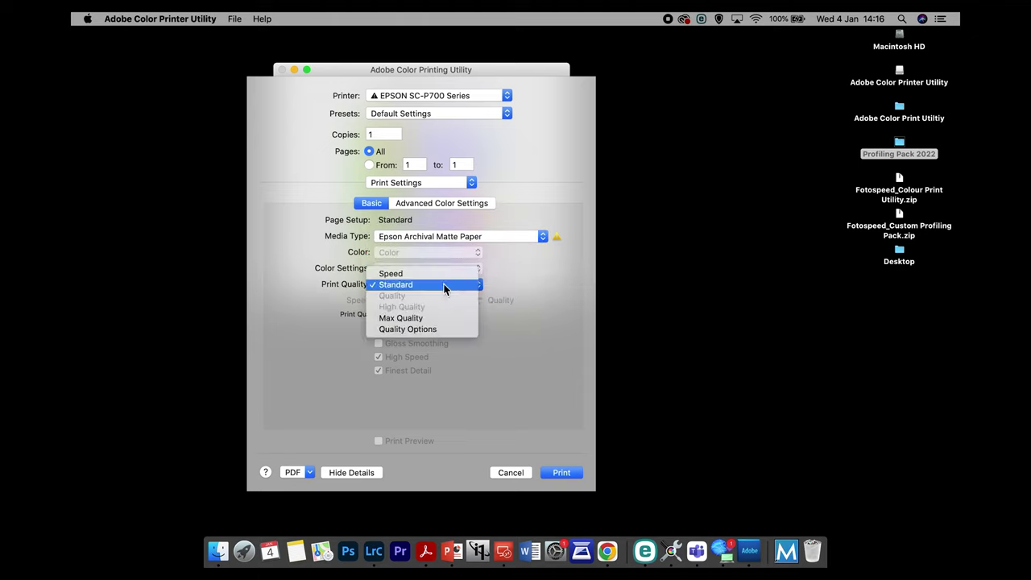
left_click(448, 330)
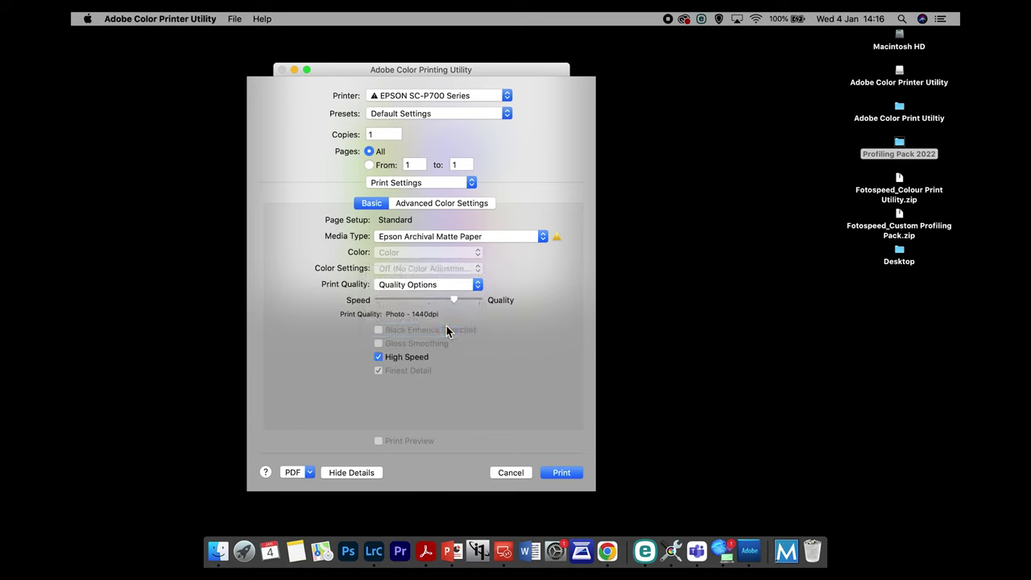
mouse_move(457, 299)
left_mouse_down()
mouse_move(482, 299)
mouse_move(450, 304)
left_mouse_up()
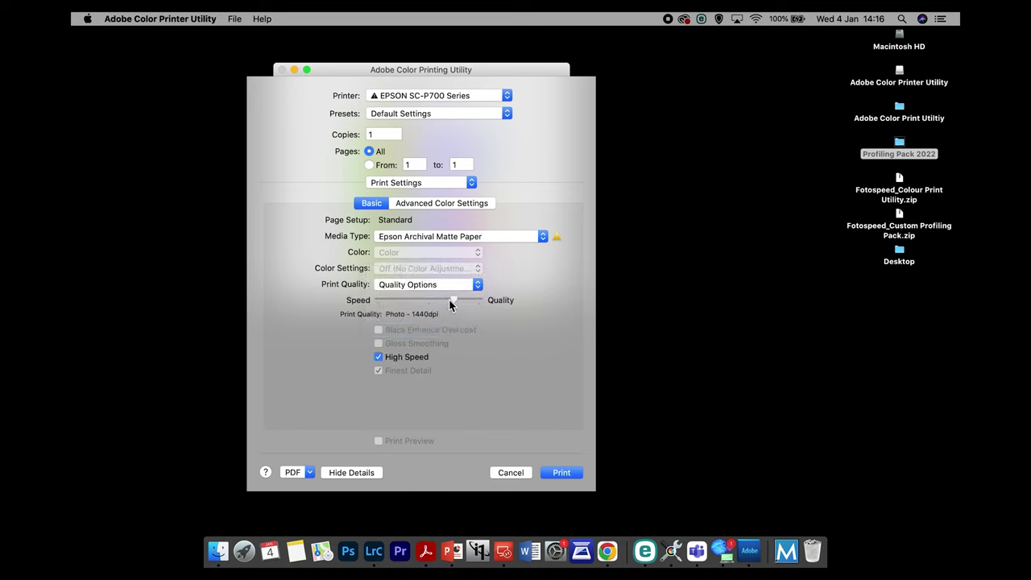
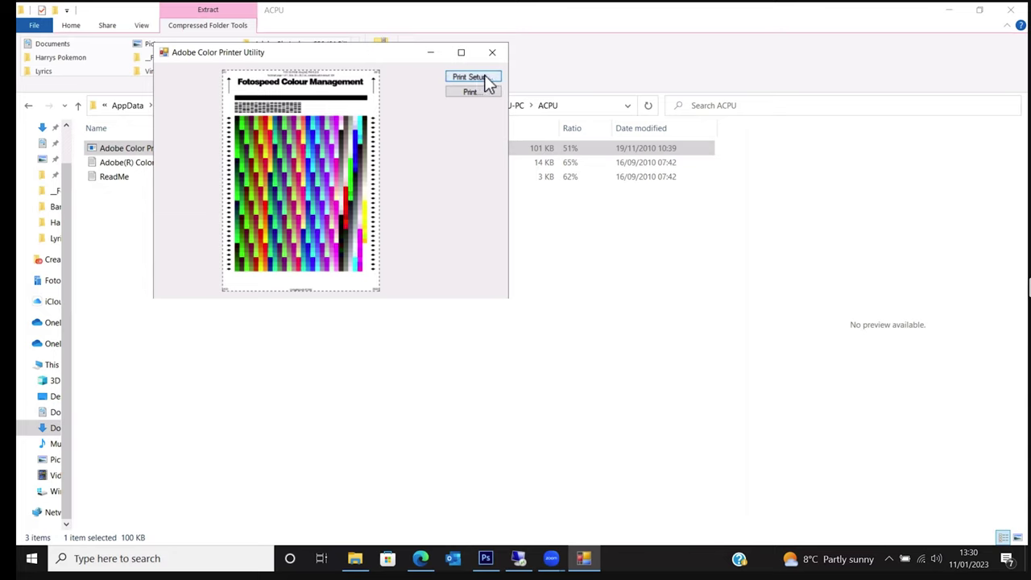
Step: Confirm the target's page setup as A4 portrait with Top Feed source and 10 mm margins, and open the print dialog
left_click(486, 79)
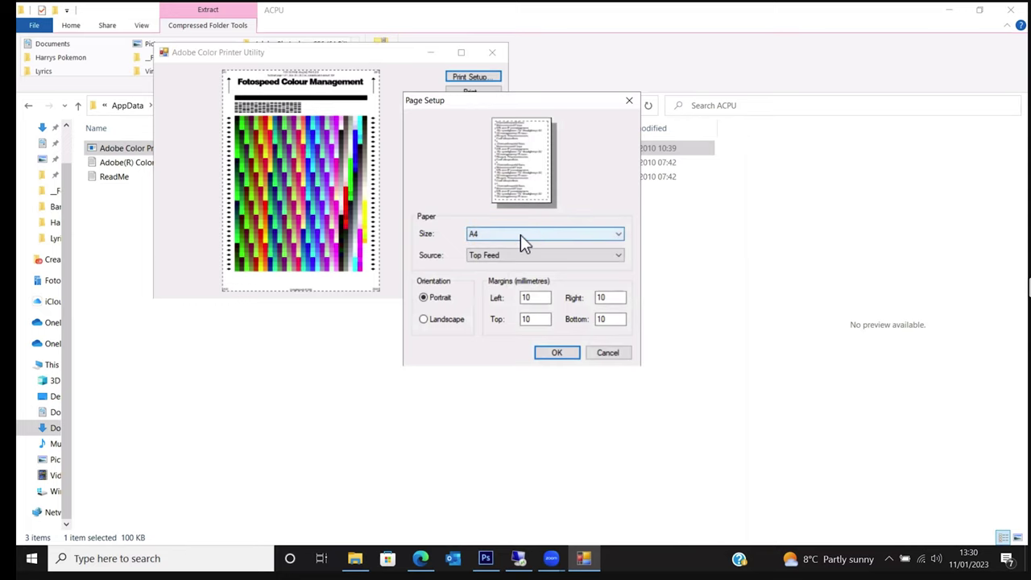
left_click(553, 353)
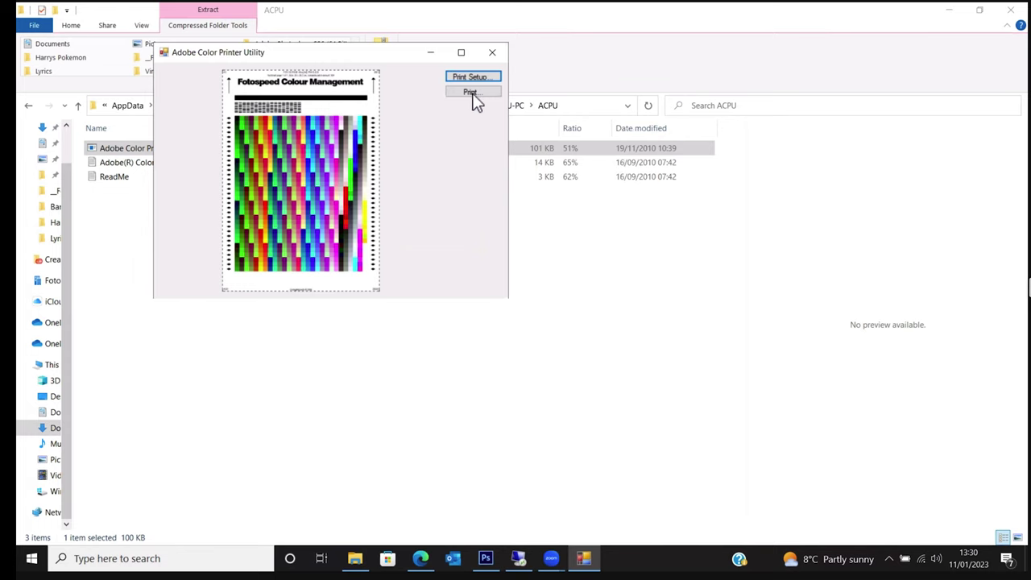
left_click(473, 92)
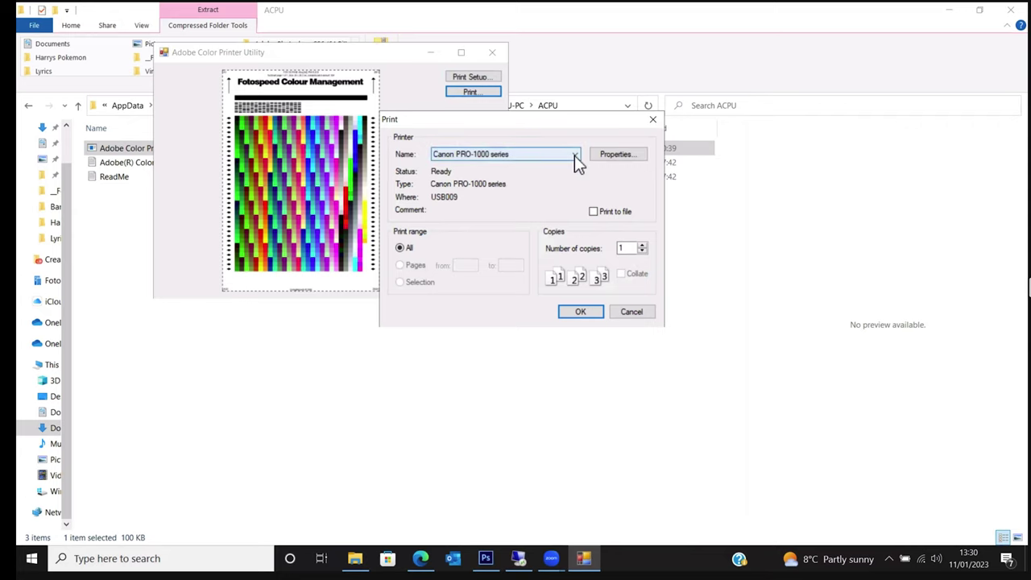
Step: In the Canon PRO-1000 printer properties, set the media type to Photo Paper Pro Luster and the print quality to Highest
left_click(619, 157)
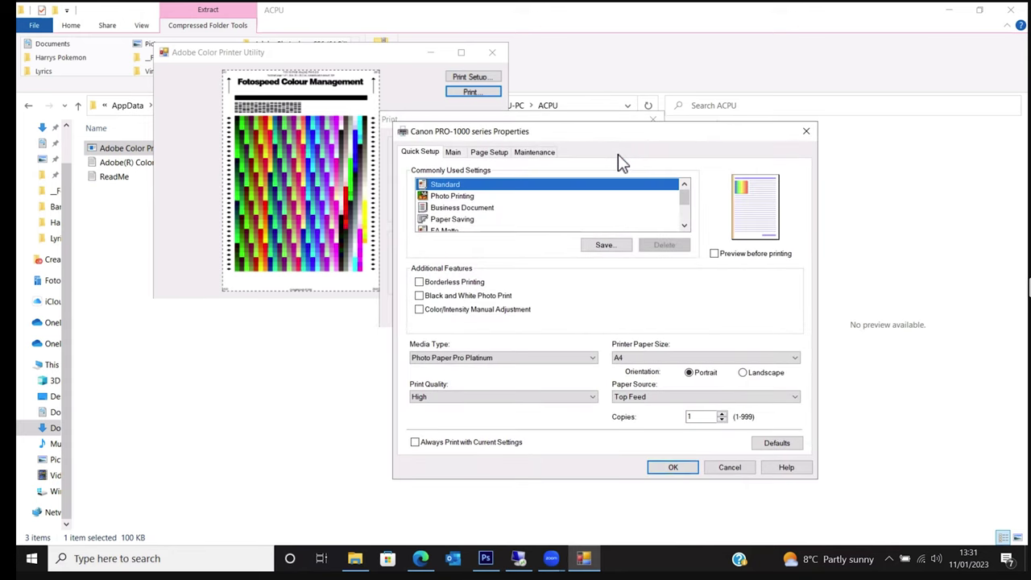
left_click(591, 362)
mouse_move(478, 390)
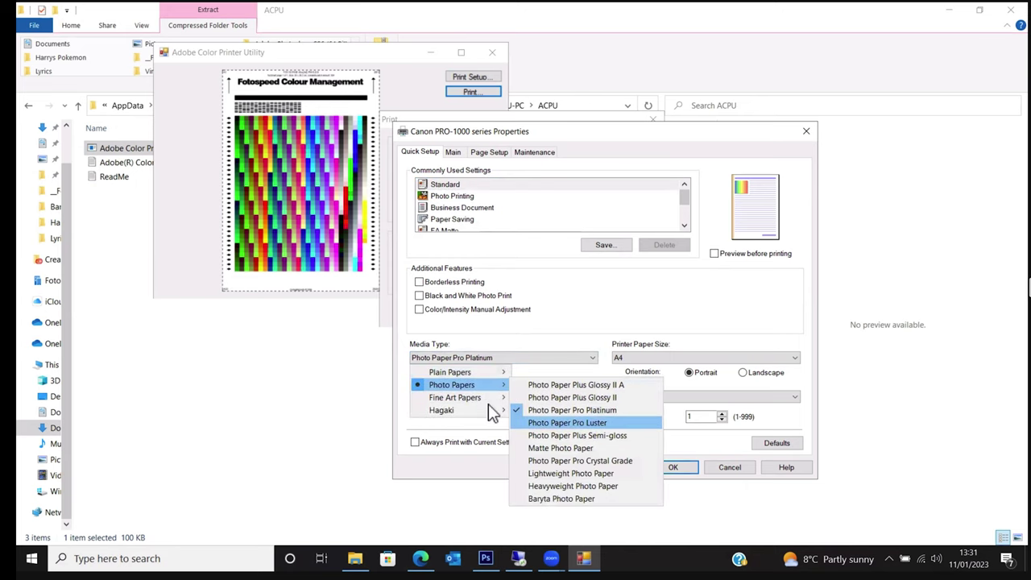
left_click(558, 423)
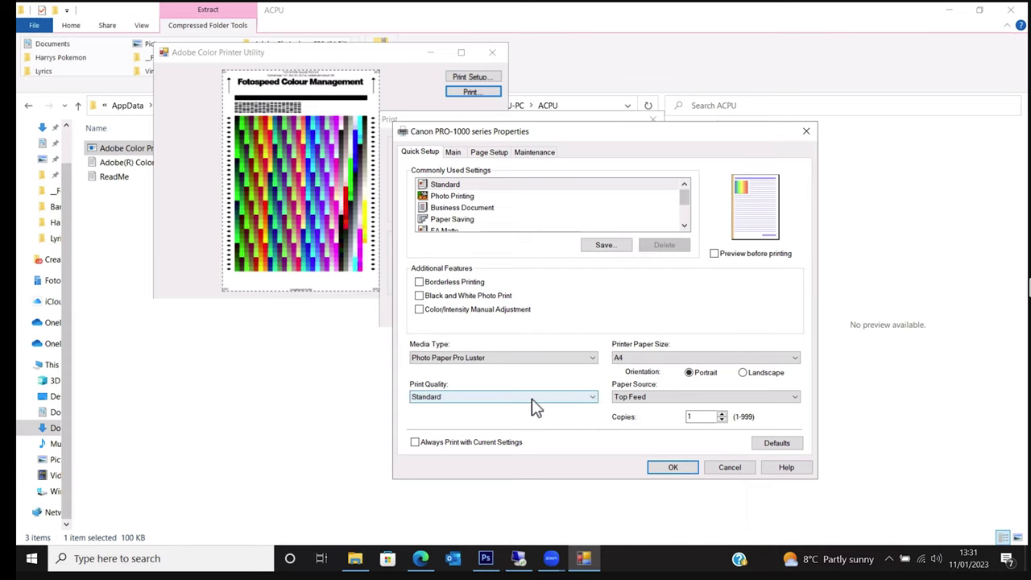
left_click(532, 398)
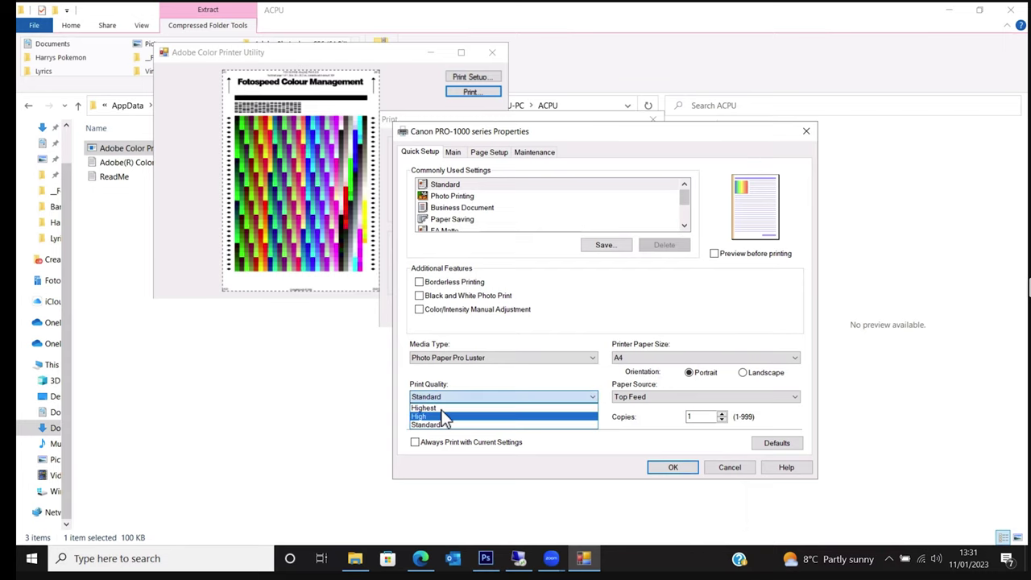
left_click(431, 408)
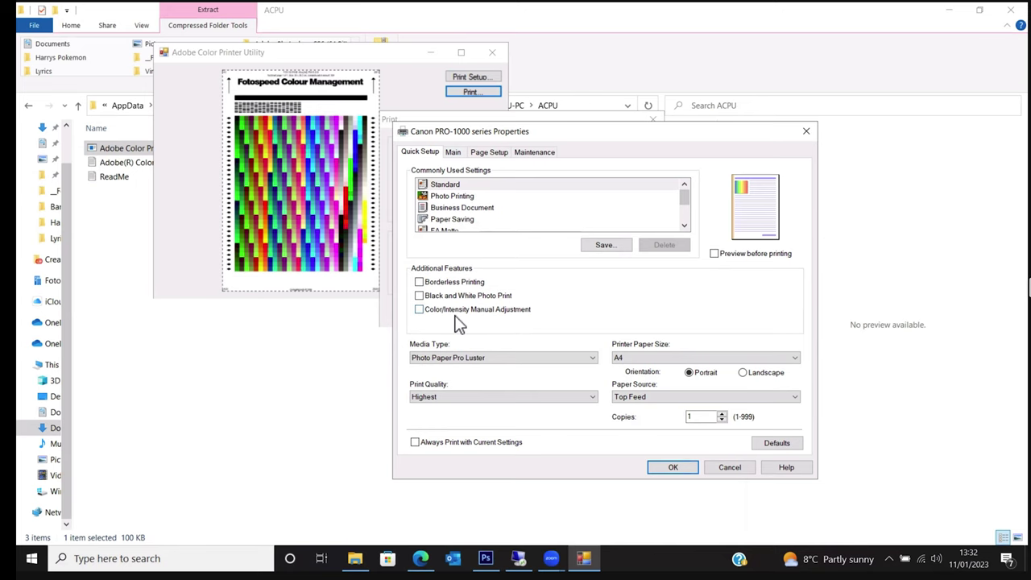
Step: Enable manual color/intensity adjustment, set its color correction to None, and confirm the Canon printer properties
left_click(419, 309)
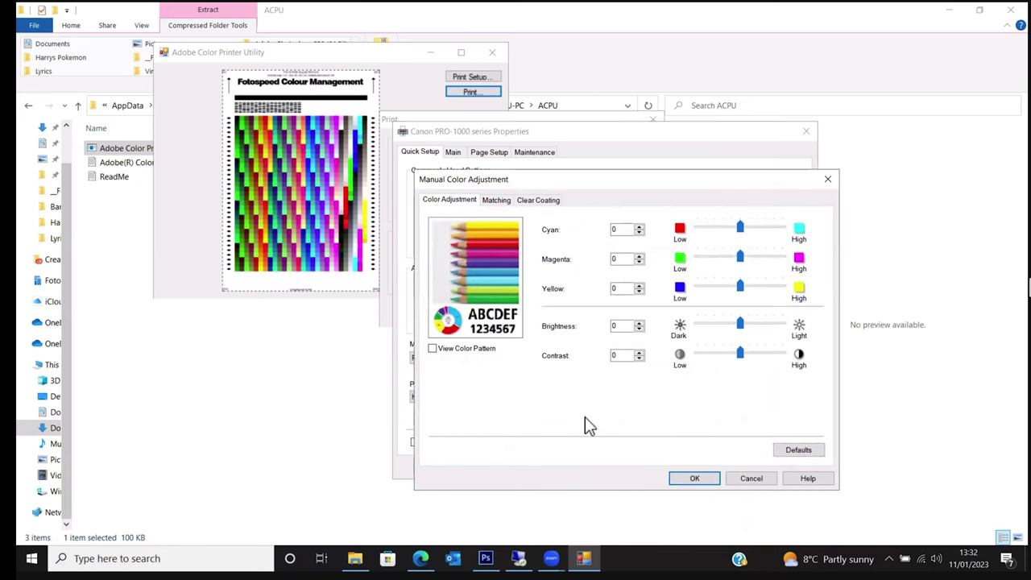
left_click(498, 201)
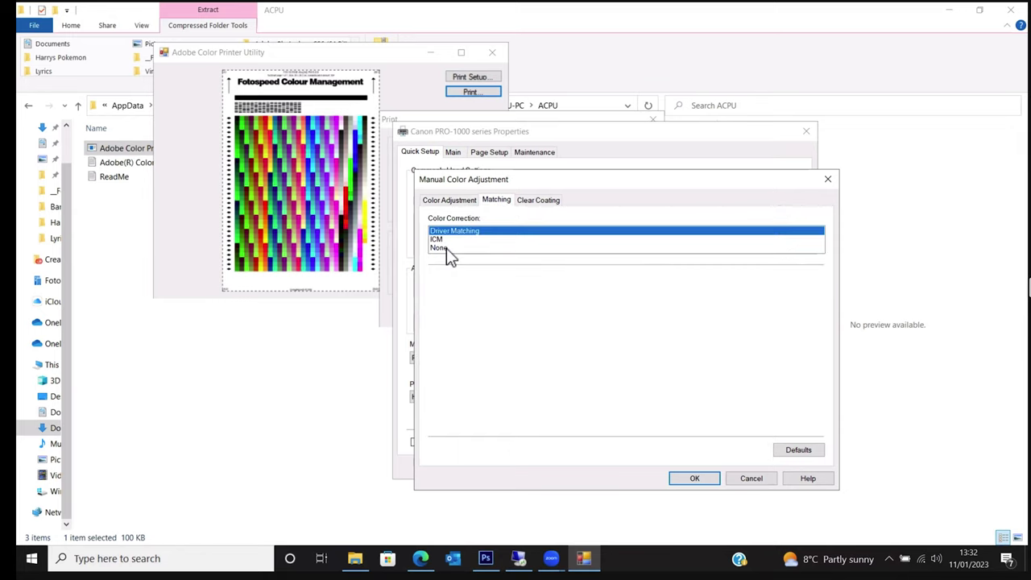
left_click(442, 248)
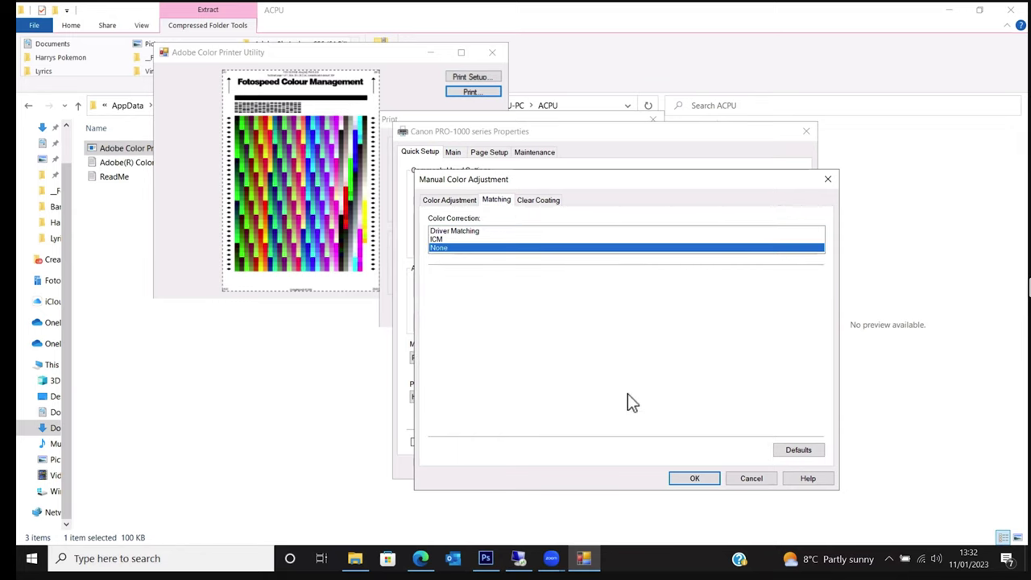
left_click(695, 479)
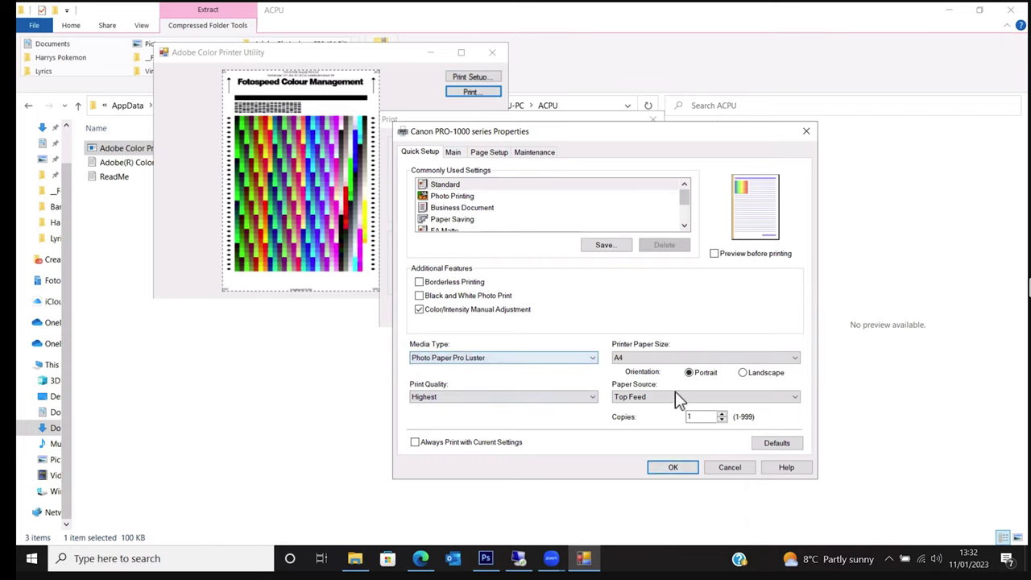
left_click(682, 470)
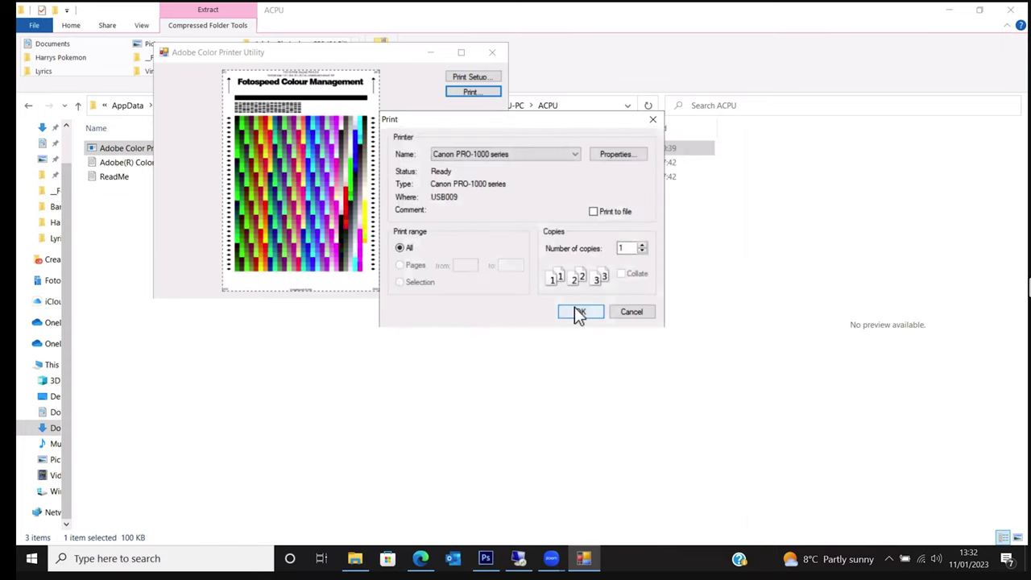
Step: Reopen the Canon properties, disable Color/Intensity Manual Adjustment in the quick settings, and re-enable it as Manual in the main settings with color correction None
left_click(617, 155)
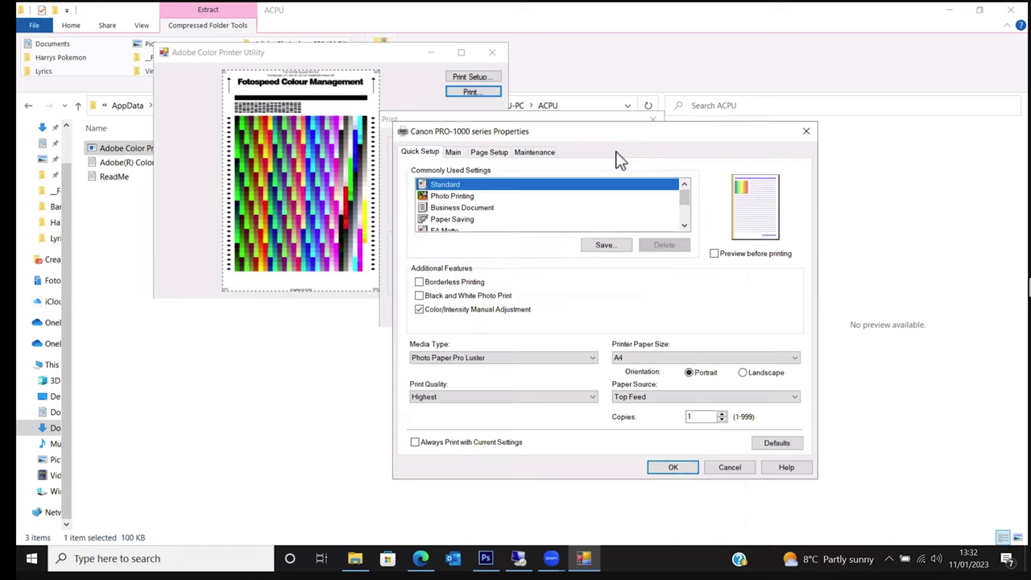
left_click(419, 310)
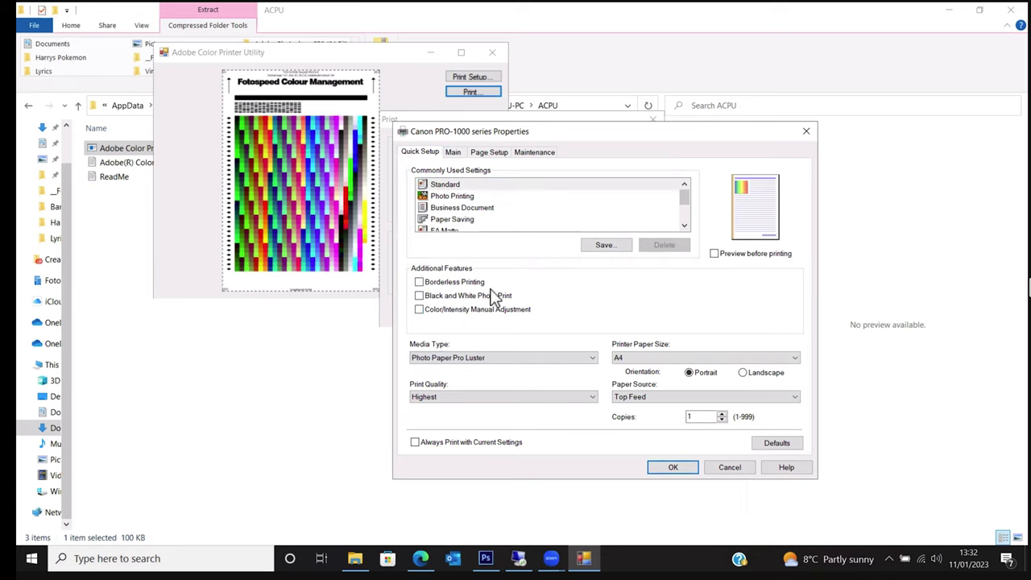
left_click(453, 152)
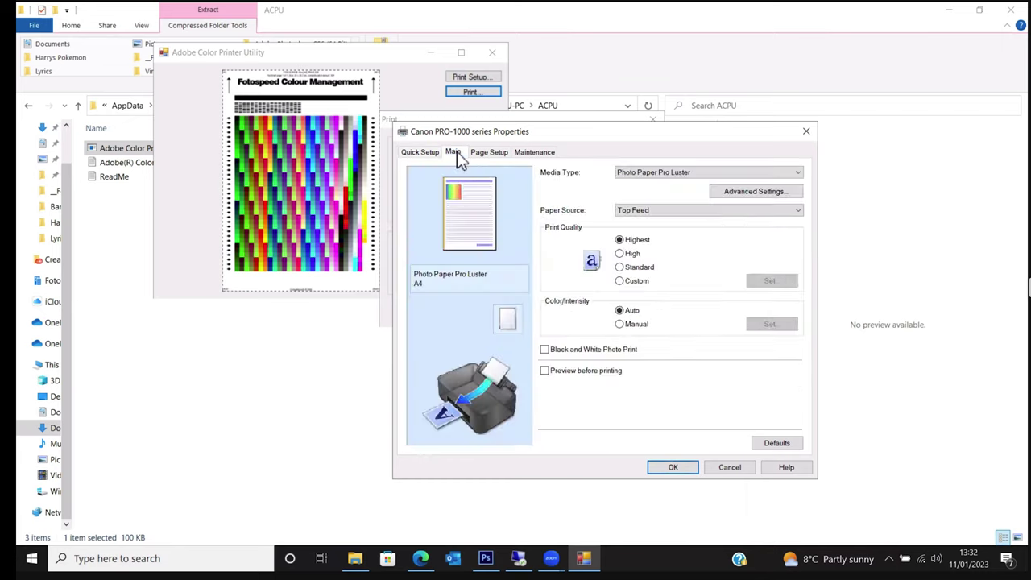
left_click(636, 325)
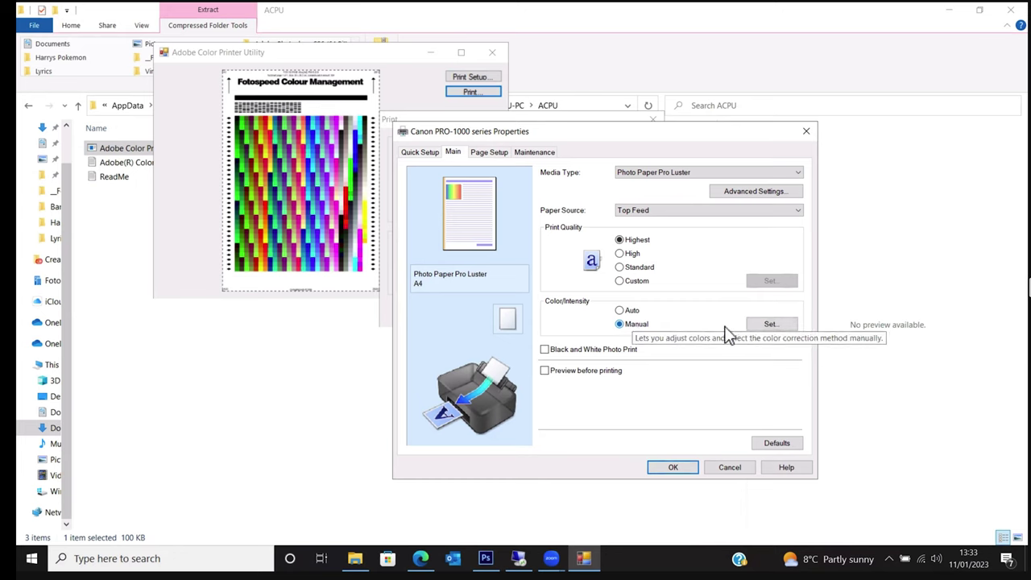
left_click(766, 326)
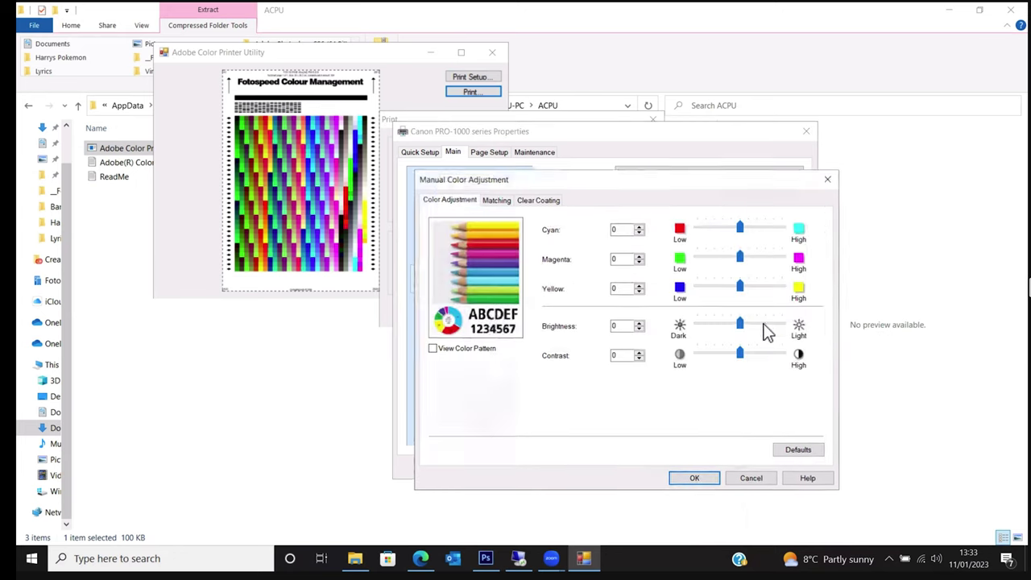
left_click(503, 206)
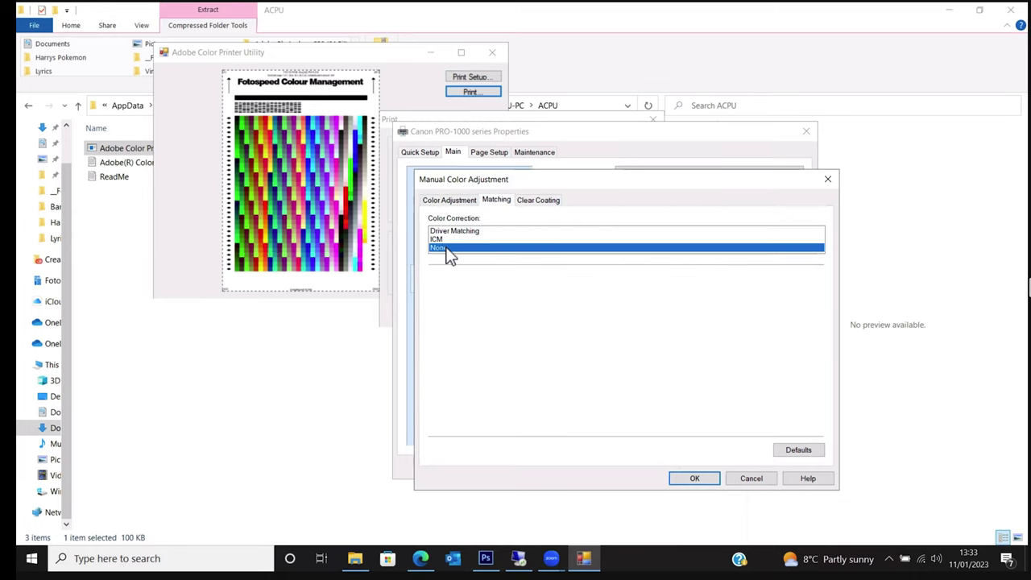
left_click(712, 481)
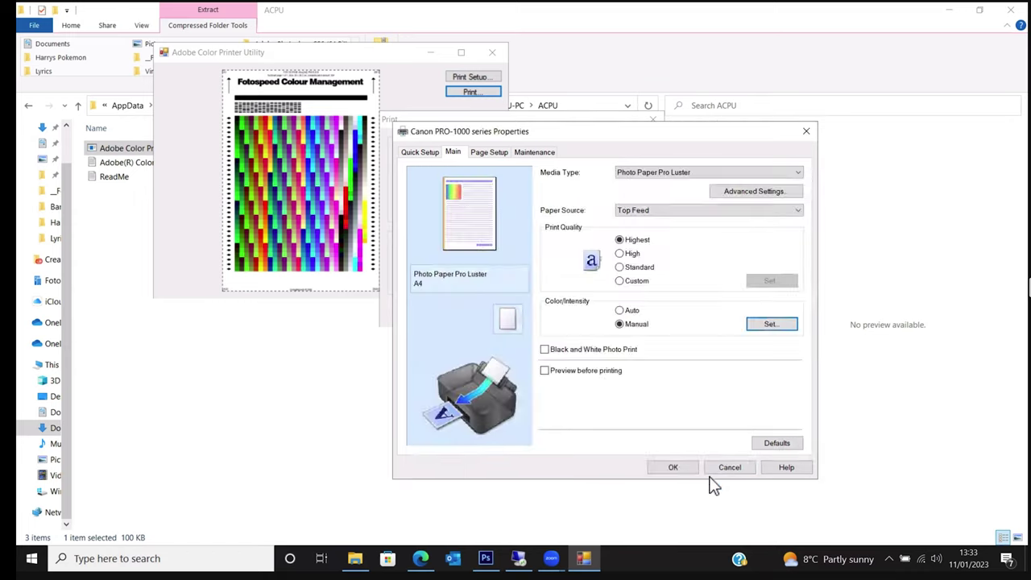
left_click(677, 472)
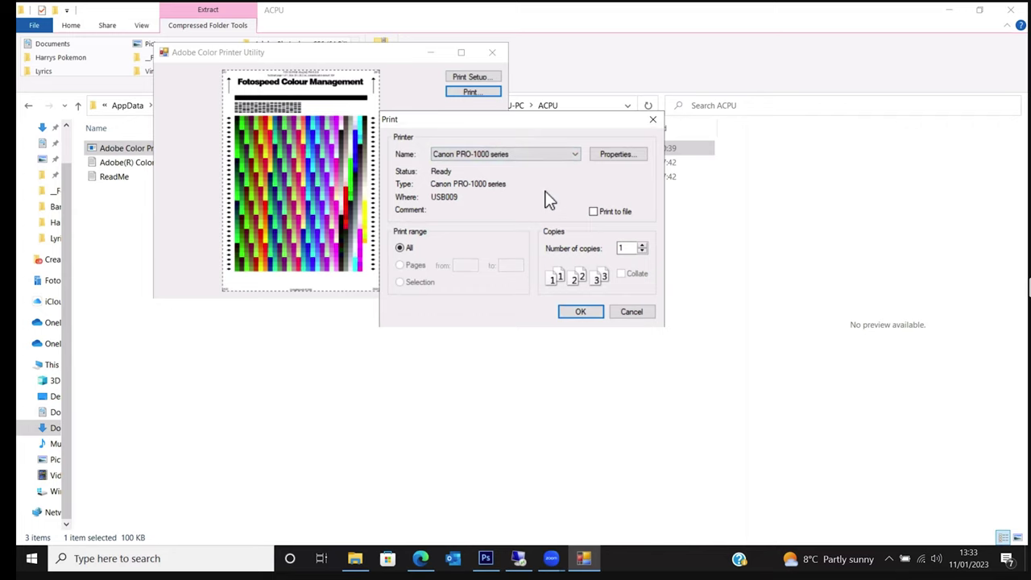
Step: Switch the target printer to EPSON SC-P700 Series and open its properties
left_click(564, 161)
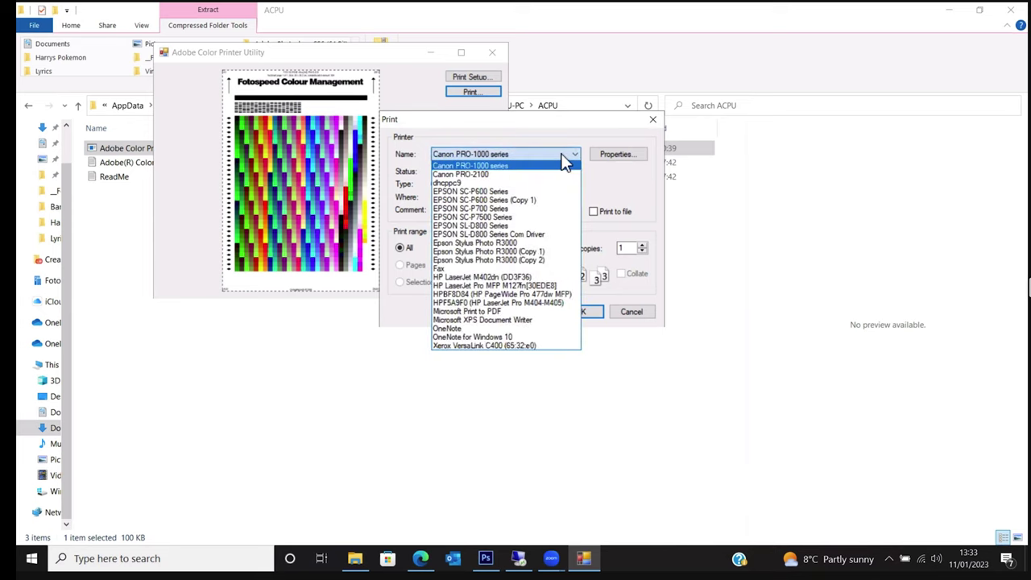
left_click(507, 211)
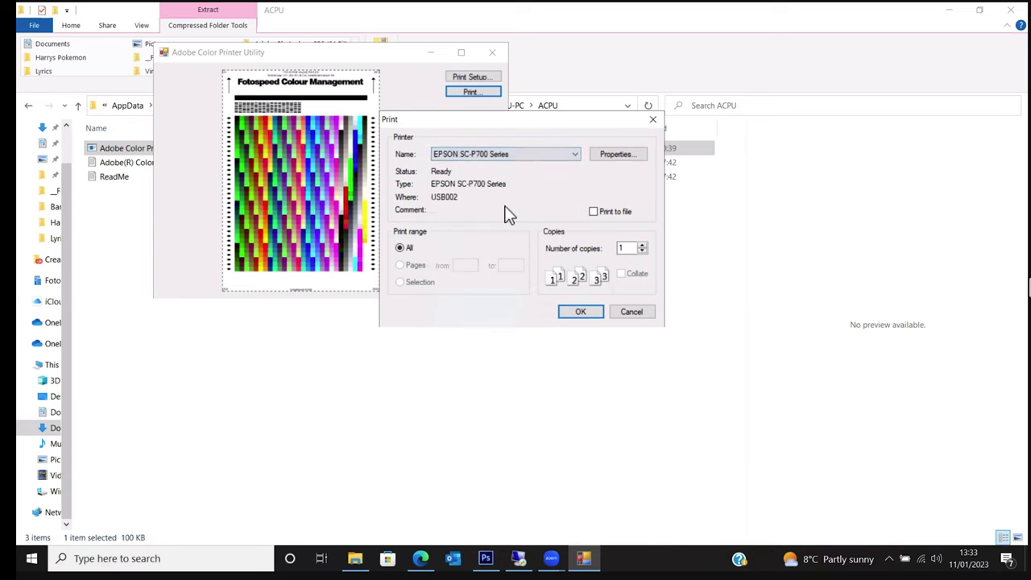
left_click(626, 159)
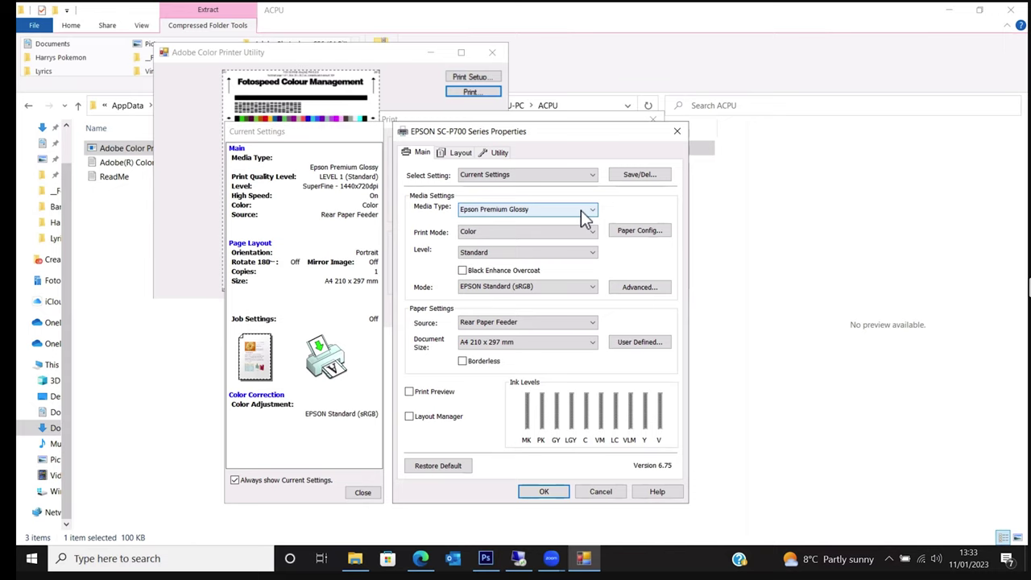
Step: Set the SC-P700 media type to Epson Archival Matte Paper and the quality level to Max Quality
left_click(489, 211)
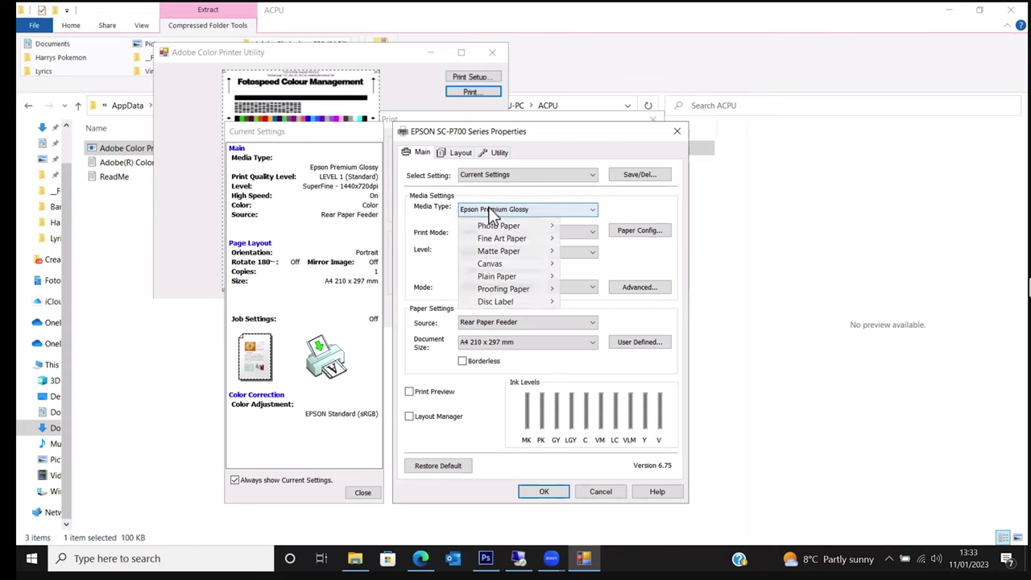
mouse_move(520, 233)
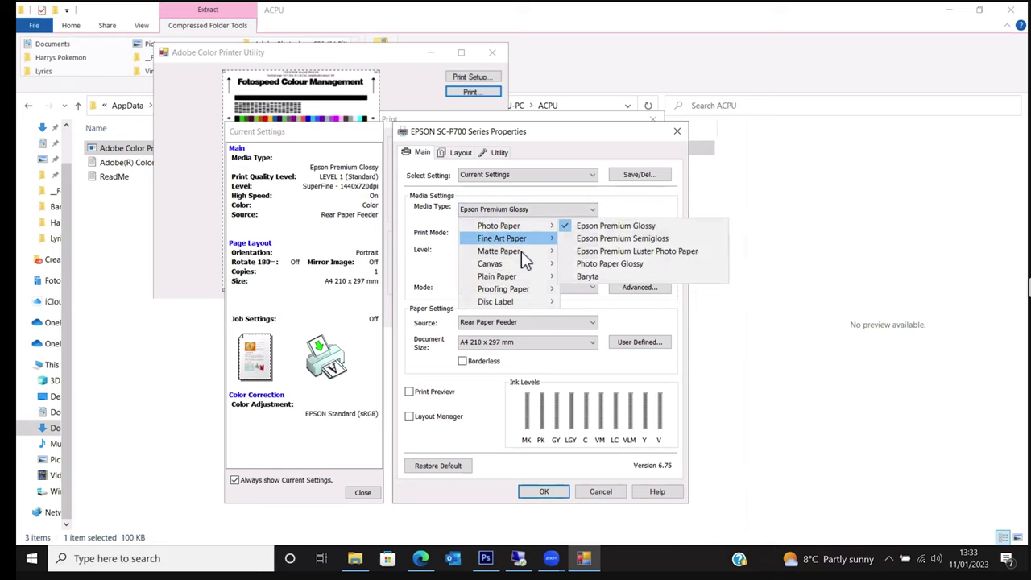
mouse_move(521, 251)
left_click(582, 250)
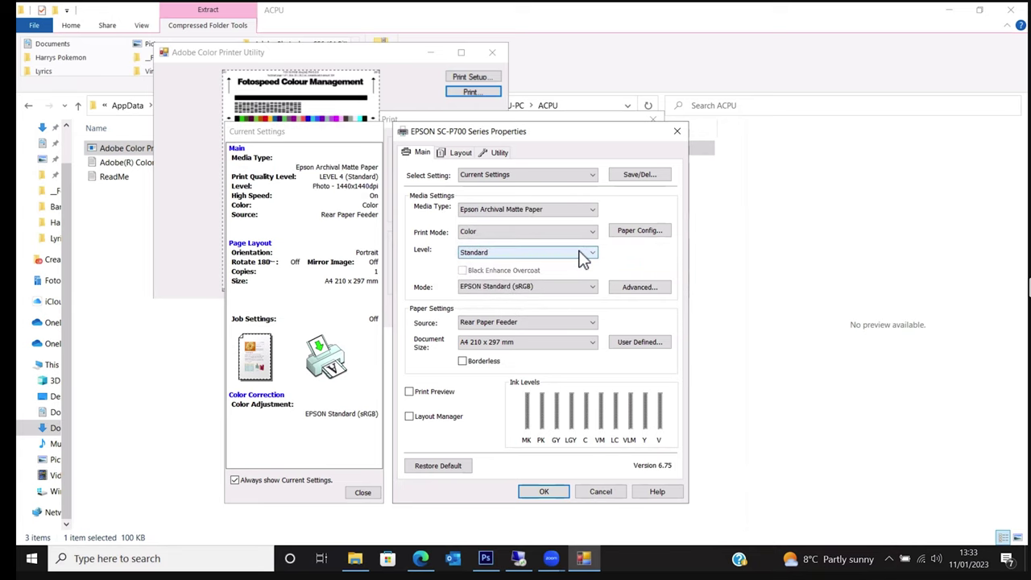
left_click(580, 232)
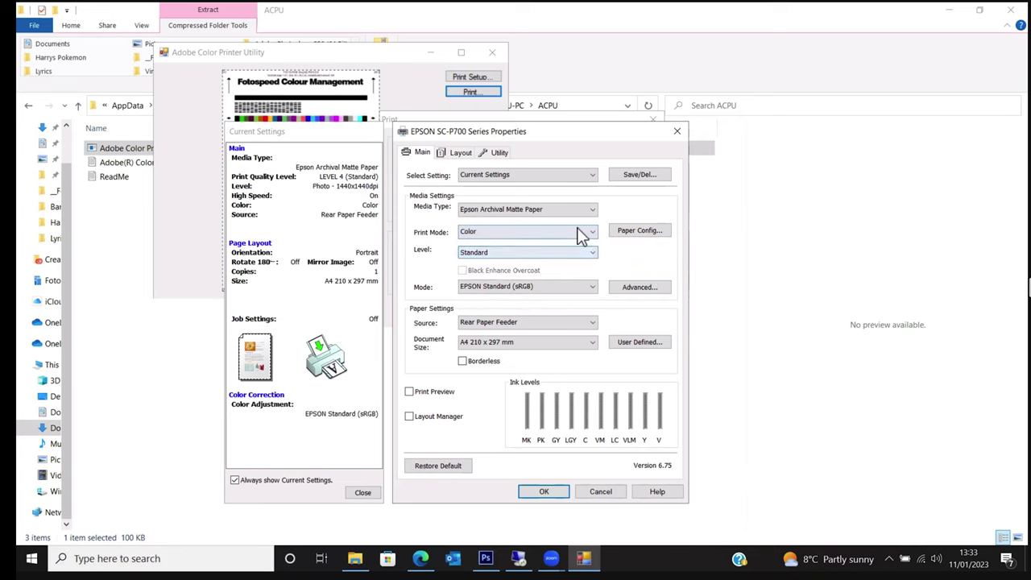
left_click(475, 256)
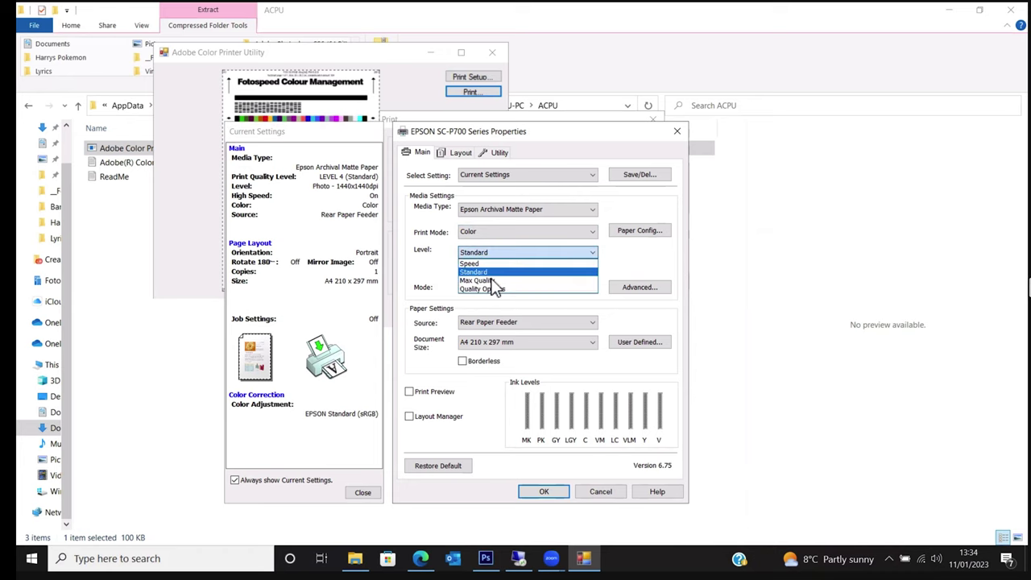
left_click(494, 281)
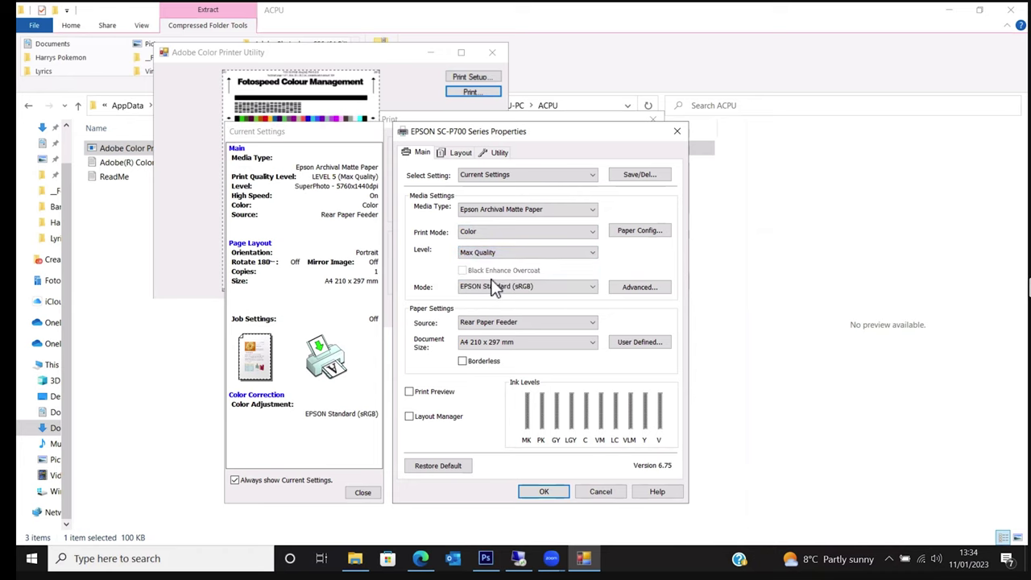
Step: Set the SC-P700 color mode to Off (No Color Adjustment) and confirm the printer properties
left_click(586, 292)
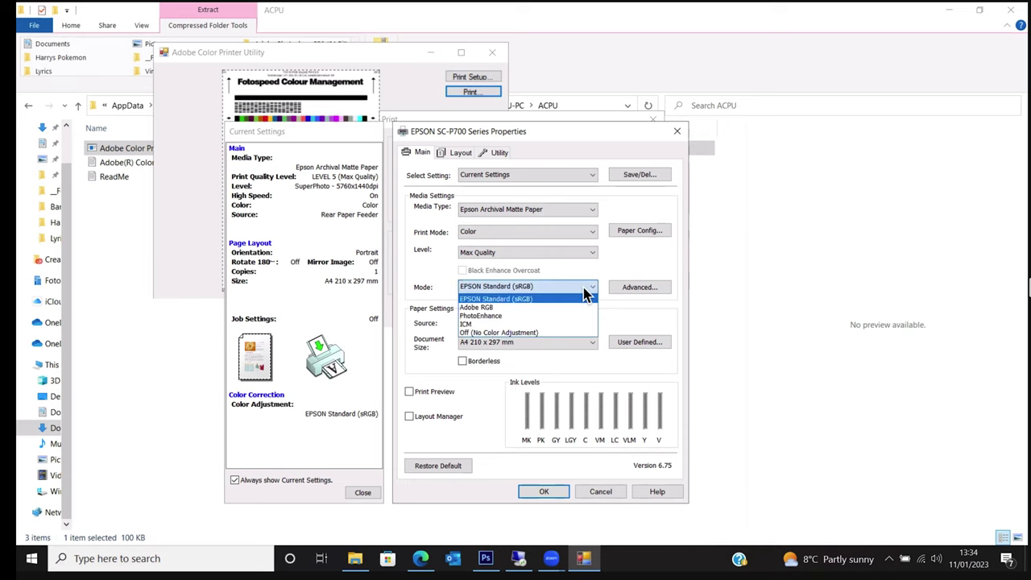
left_click(527, 298)
left_click(527, 287)
left_click(515, 333)
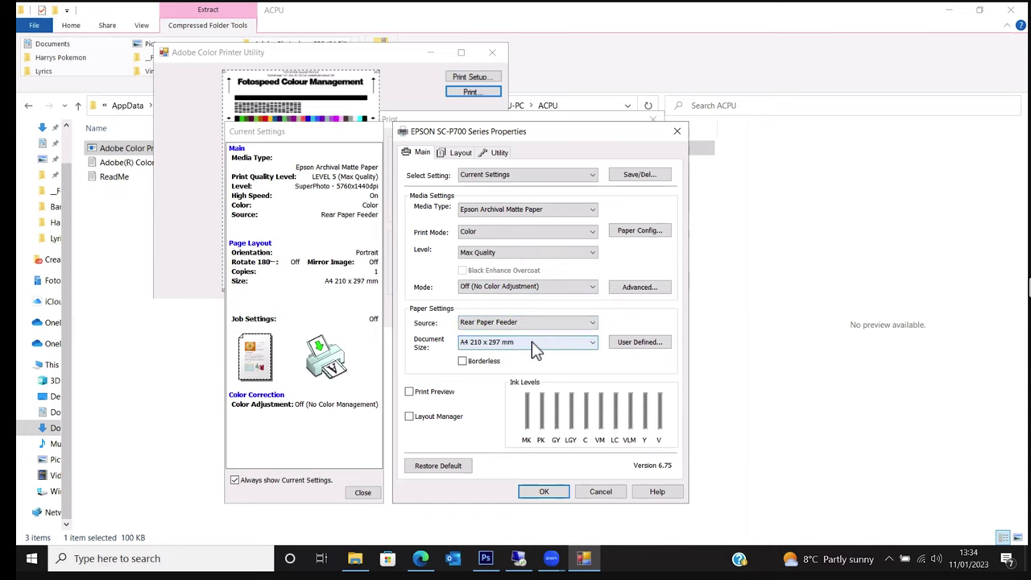
left_click(544, 491)
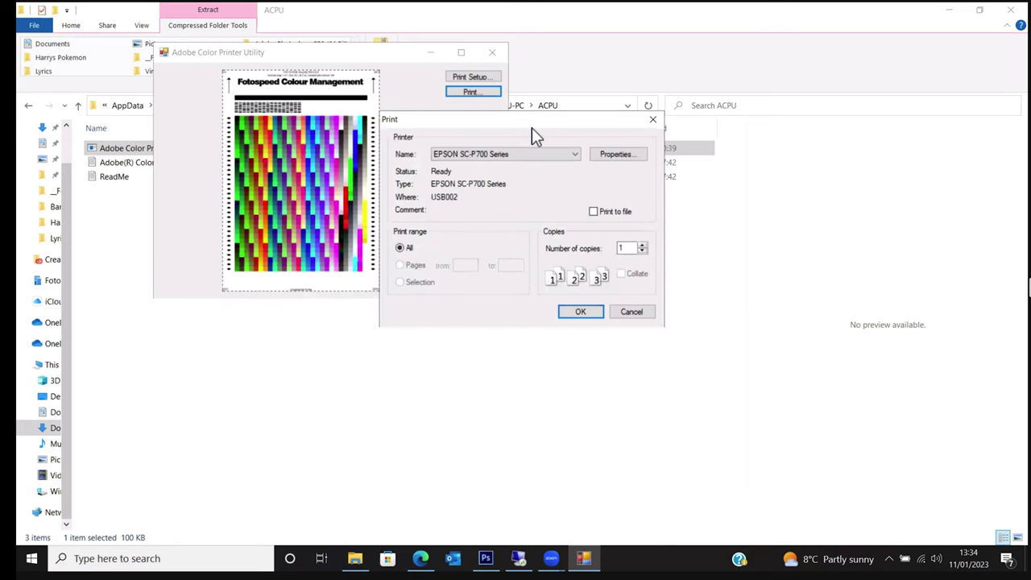
Step: Switch the target printer to EPSON SC-P600 Series and open its properties
left_click(580, 154)
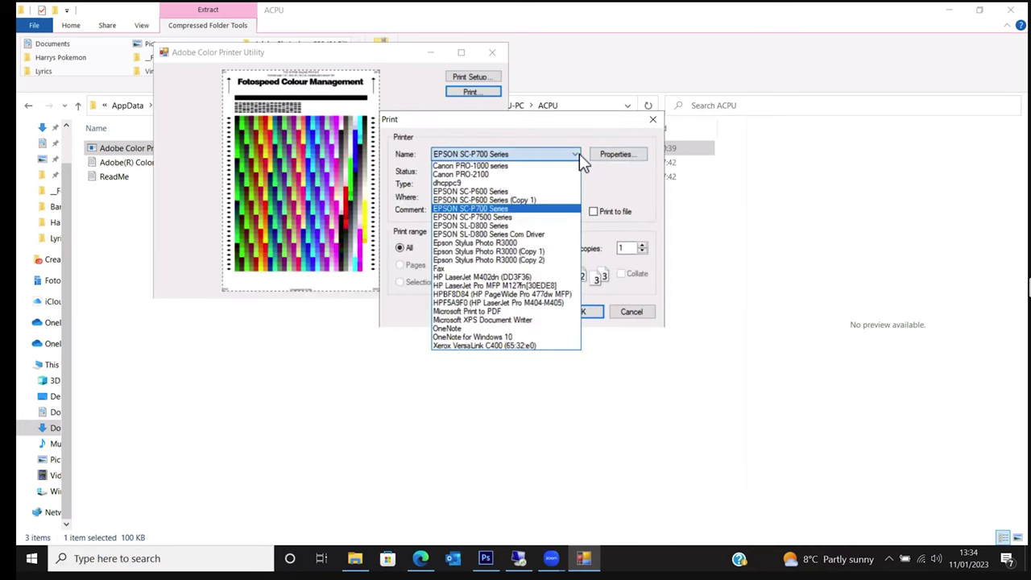
left_click(499, 194)
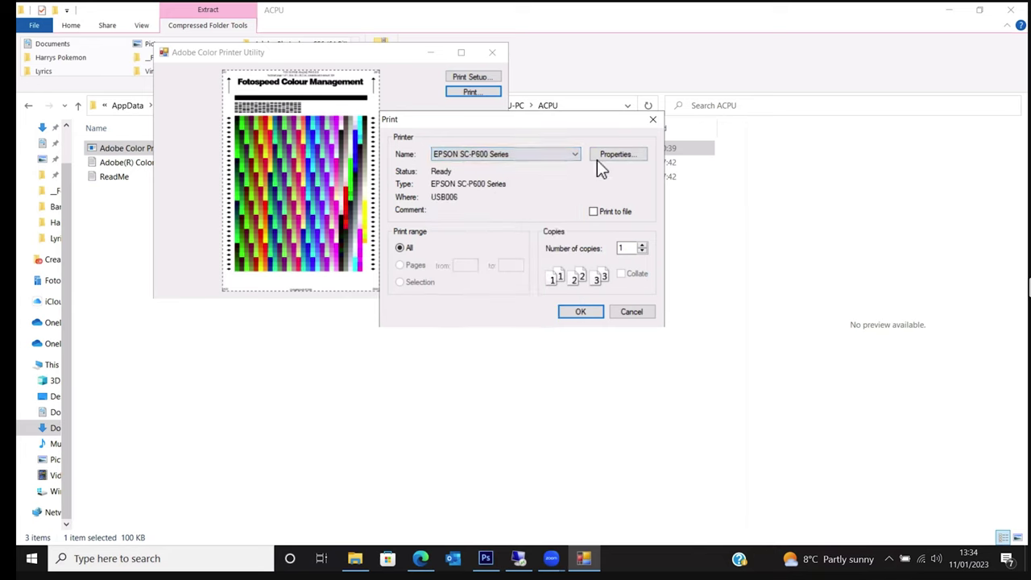
left_click(599, 156)
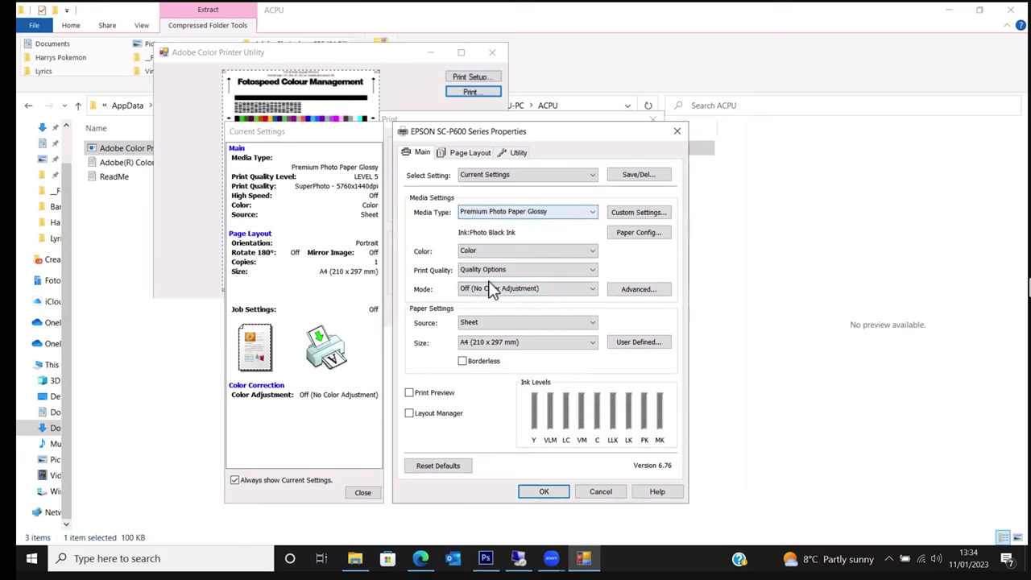
Step: Check the SC-P600 media type categories and choose Off (No Color Adjustment) as the color mode
left_click(521, 216)
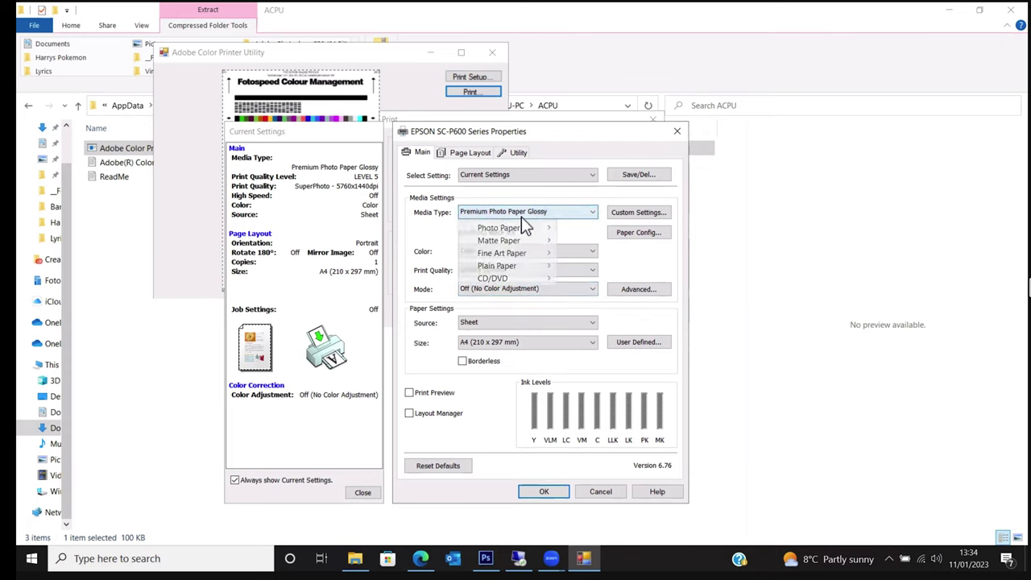
left_click(539, 195)
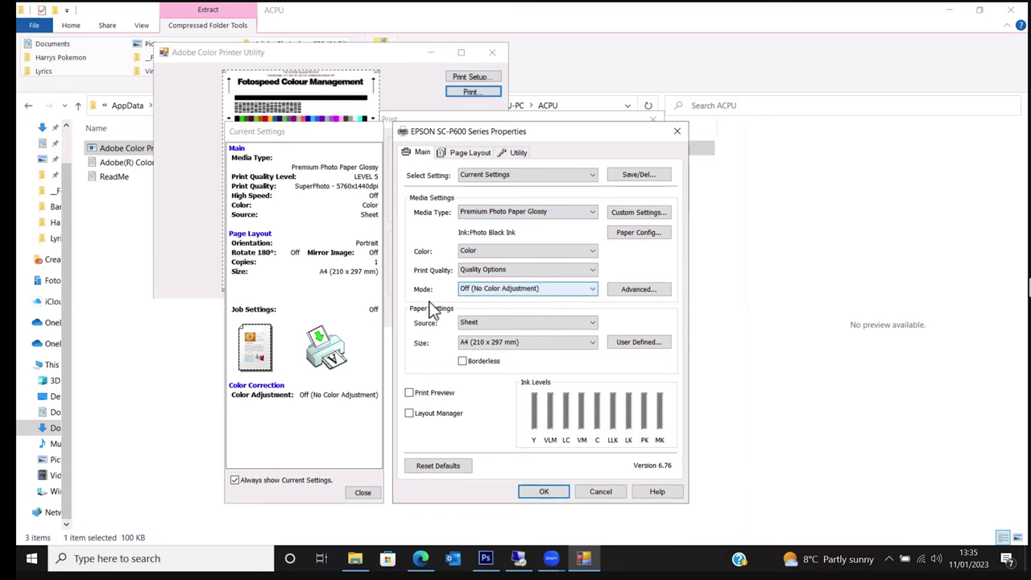
left_click(567, 288)
left_click(492, 335)
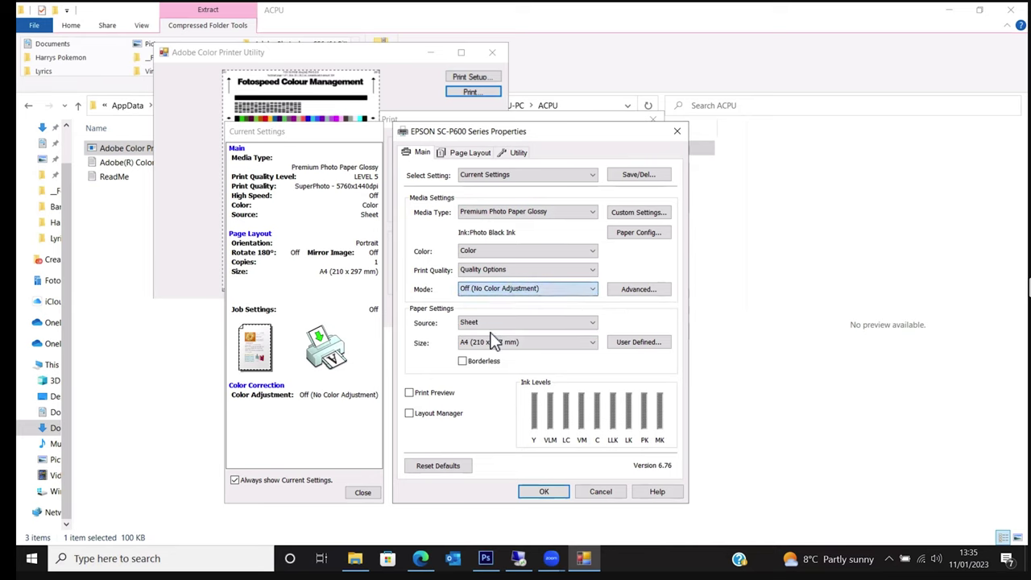